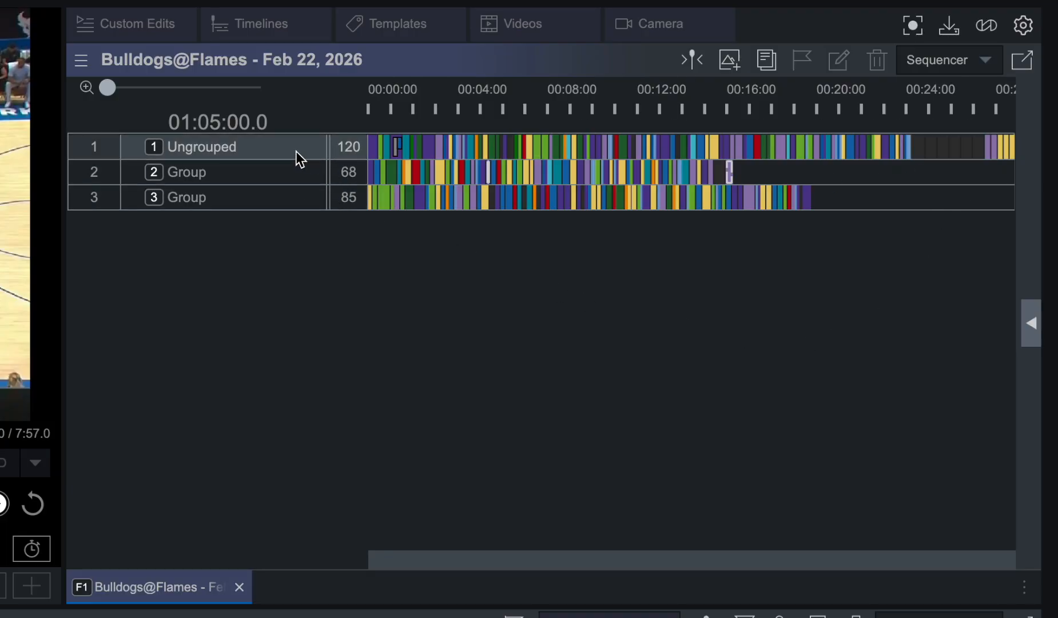
- Move one clip from the Ungrouped row to the end of the third row's group
mouse_move(296, 155)
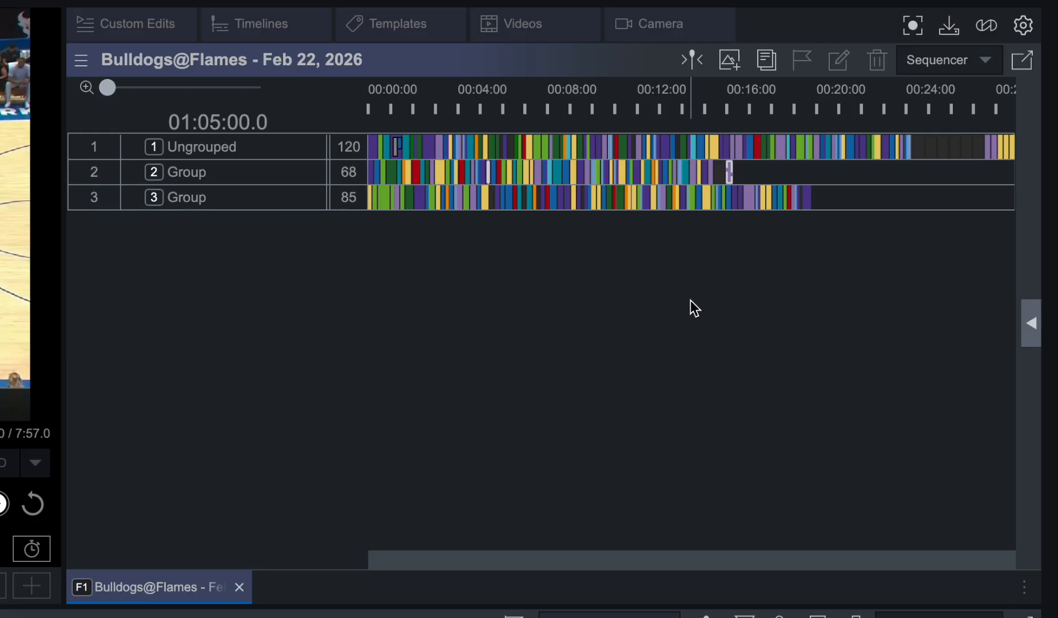
mouse_move(739, 146)
left_mouse_down()
mouse_move(821, 182)
mouse_move(825, 200)
left_mouse_up()
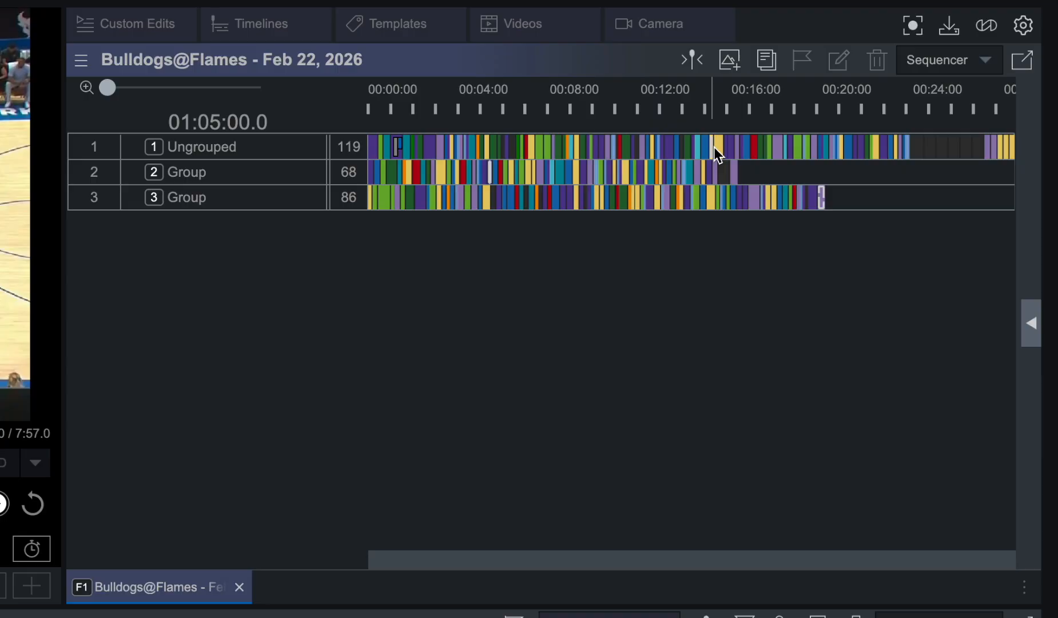
- Select a run of consecutive clips near the end of the Ungrouped row and move them together into the second row's group
mouse_move(721, 149)
left_click(754, 149)
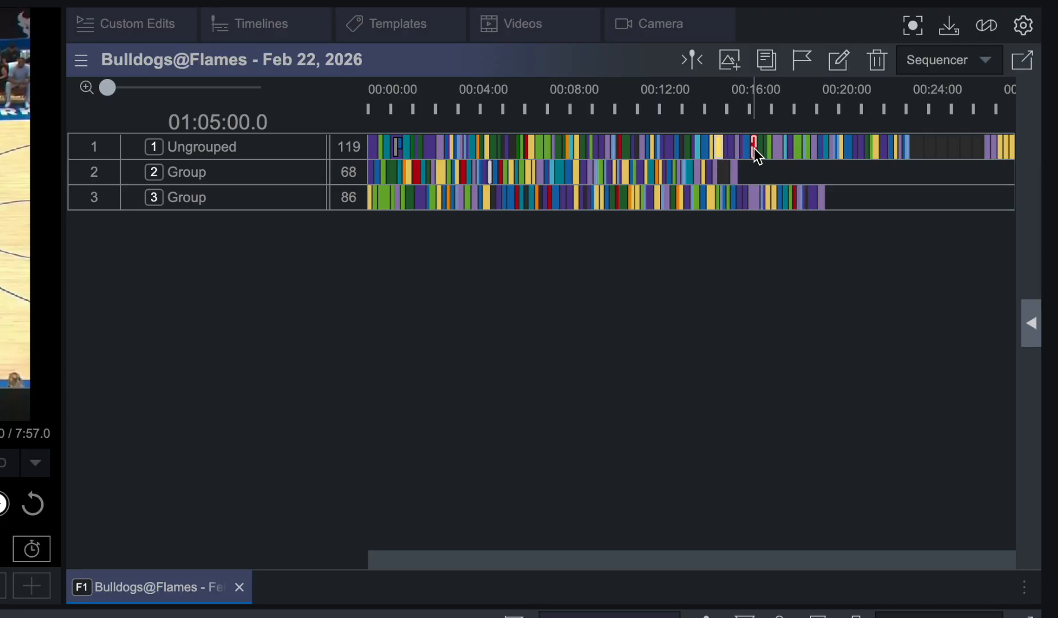
left_click(692, 150)
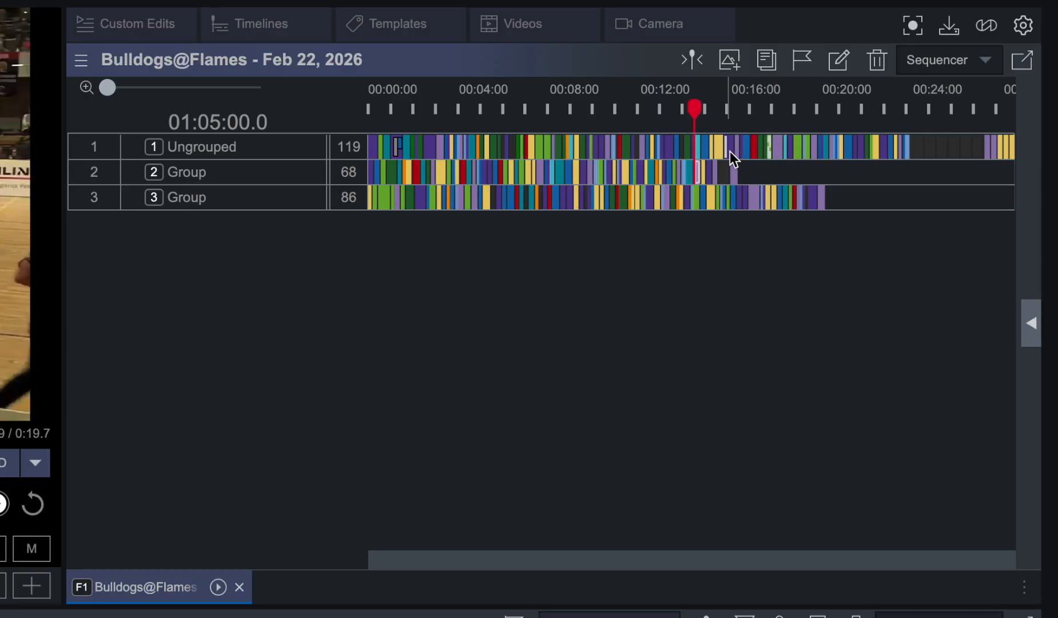
mouse_move(743, 150)
left_click(687, 144)
left_click(751, 144, "shift")
left_click(863, 195)
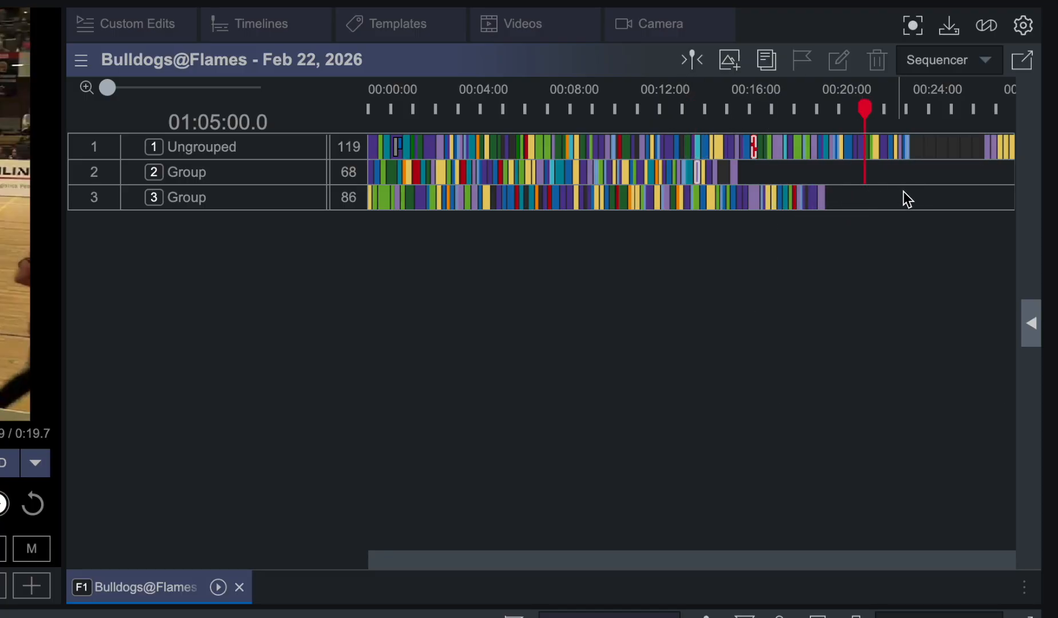
left_click(719, 144)
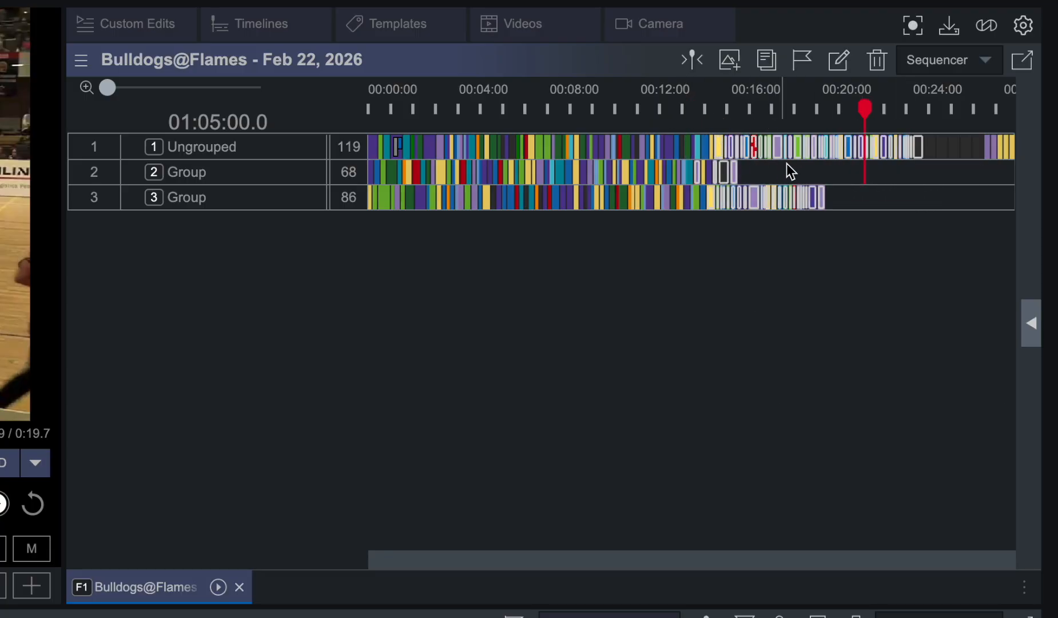
left_click_drag(900, 174, 801, 173)
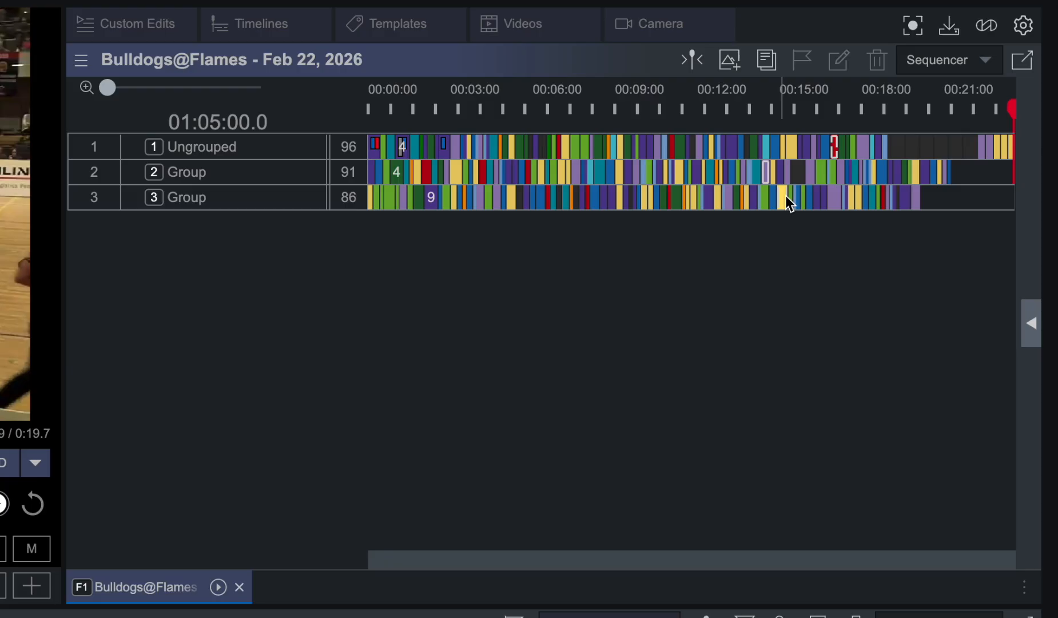
mouse_move(889, 197)
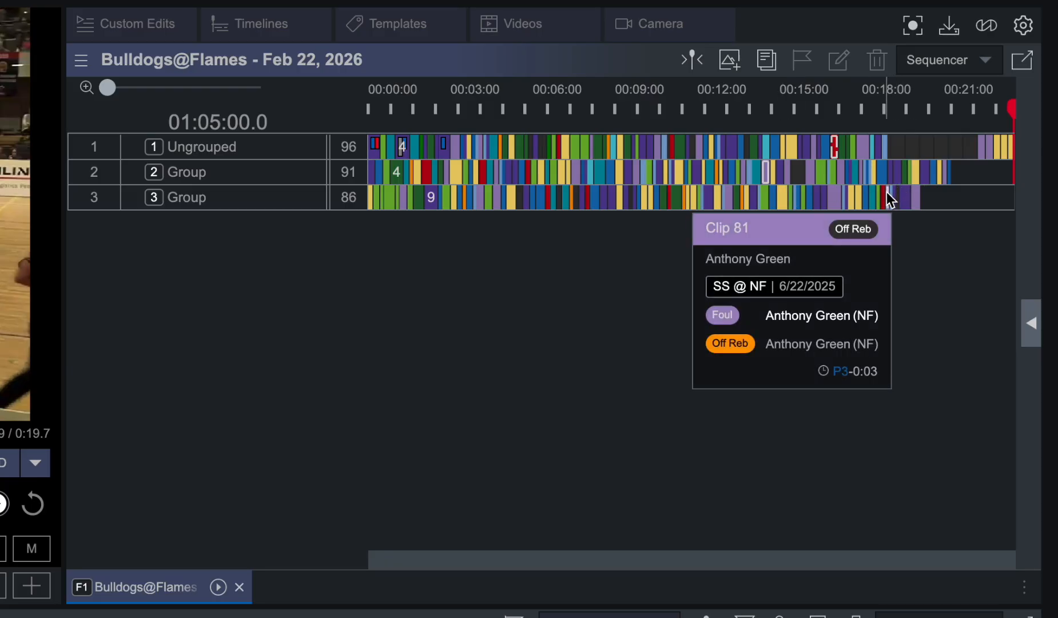
mouse_move(740, 204)
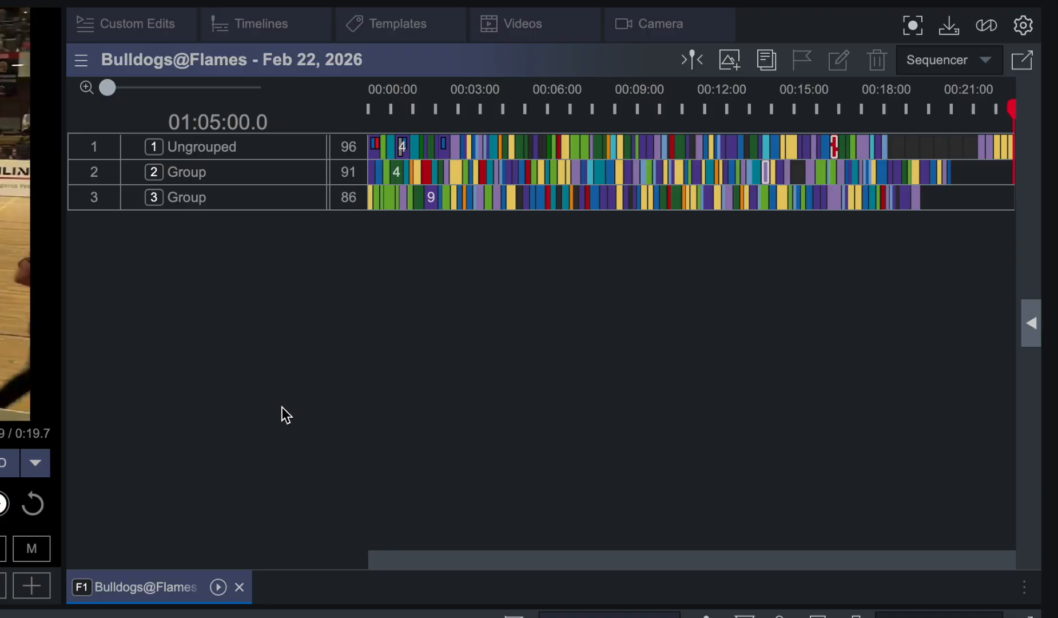
- Create a new custom edit named "4/5 Clips for my players"
left_click(147, 24)
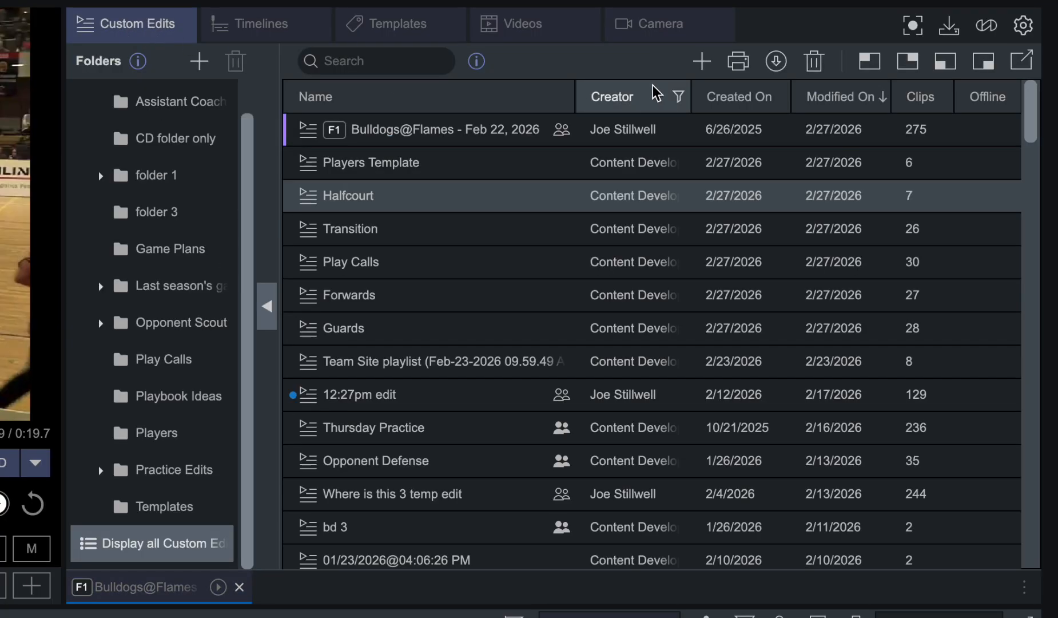
left_click(701, 61)
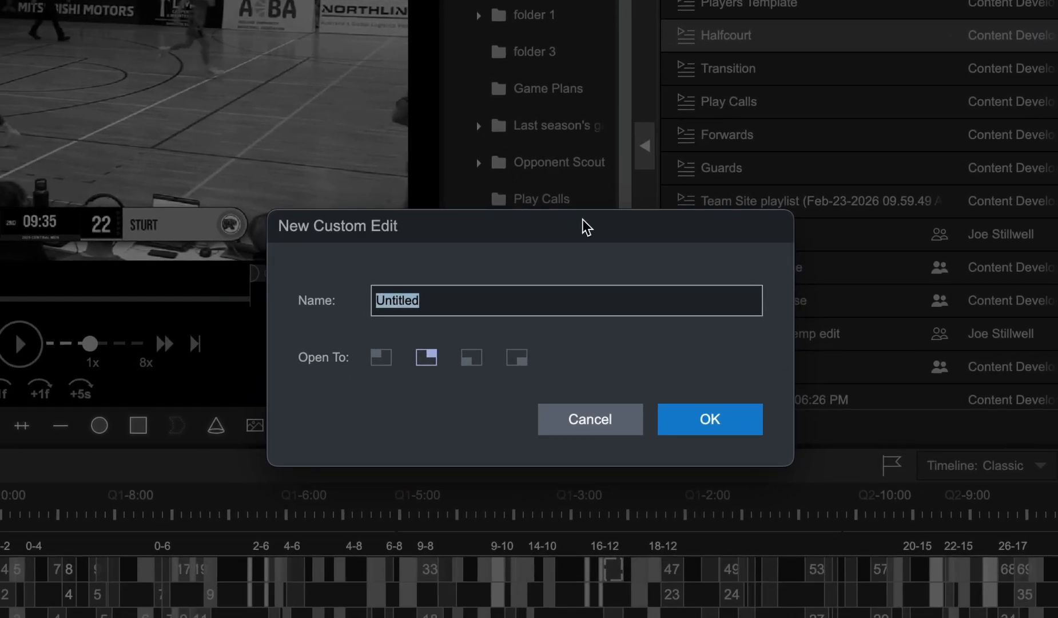
type("4/5 Clip")
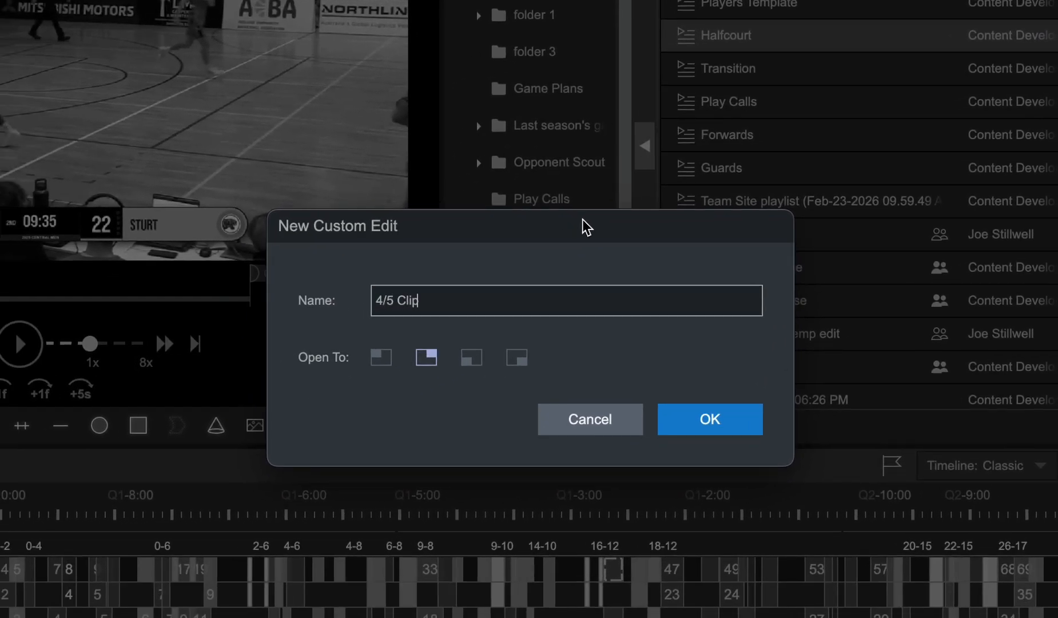
type("s for my players")
key("Return")
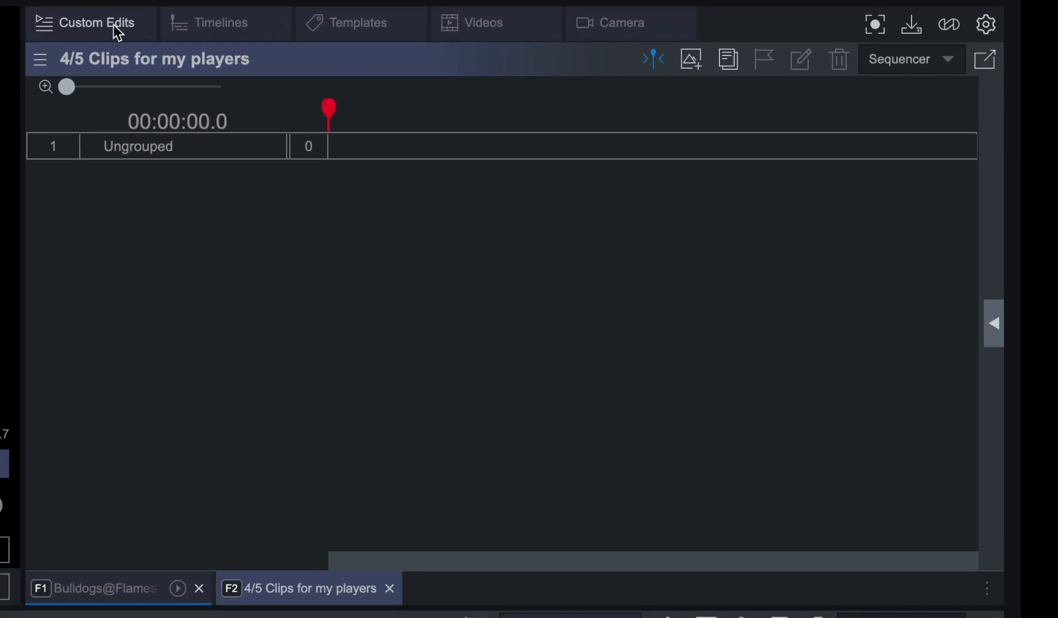
- Also open the 4/5 Clips for my players edit in the lower-right quadrant, then return to its Sequencer view
left_click(535, 33)
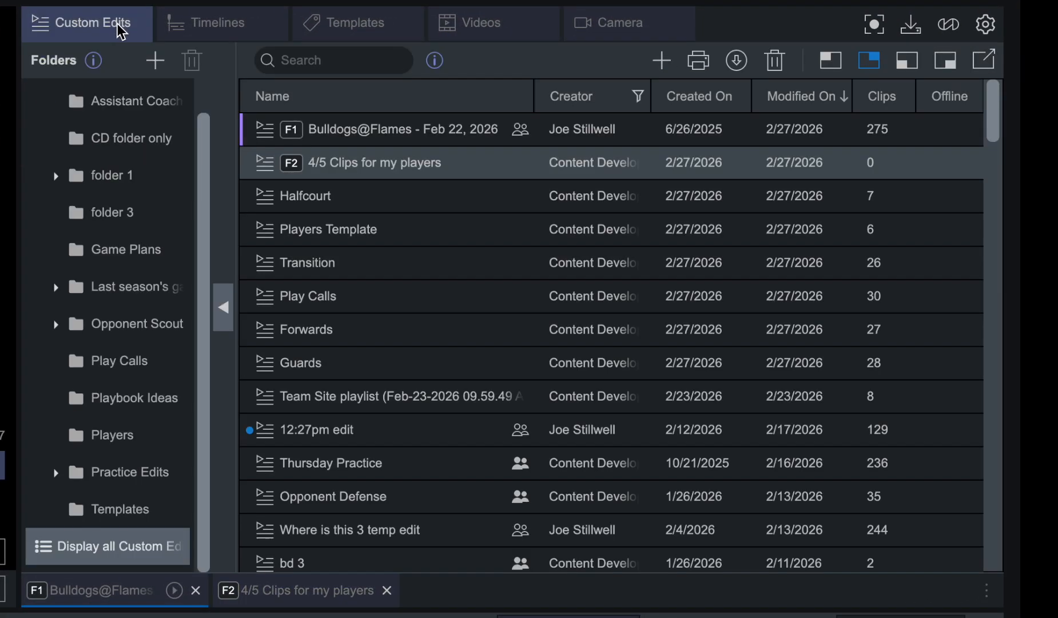
left_click(947, 67)
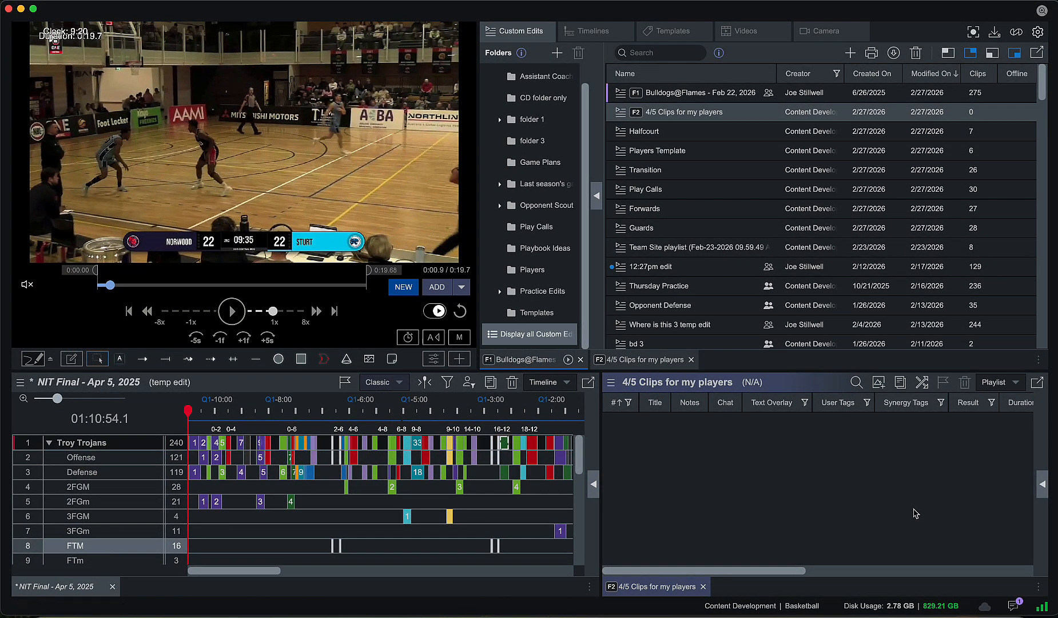
left_click(638, 361)
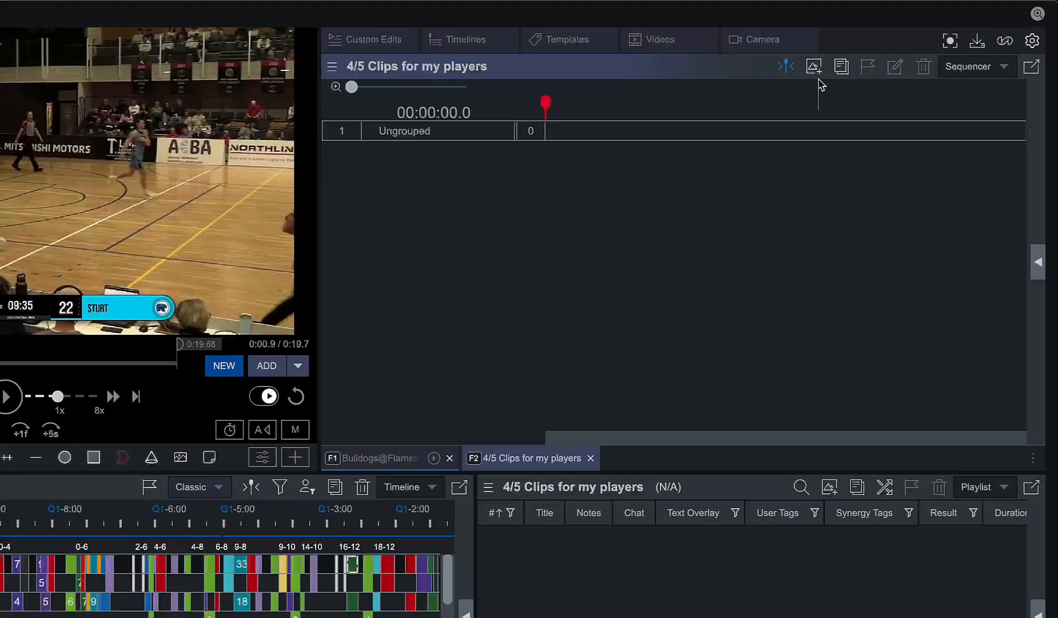
- Add a group titled "Player A" with a duration of 3 seconds to the new custom edit
left_click(866, 52)
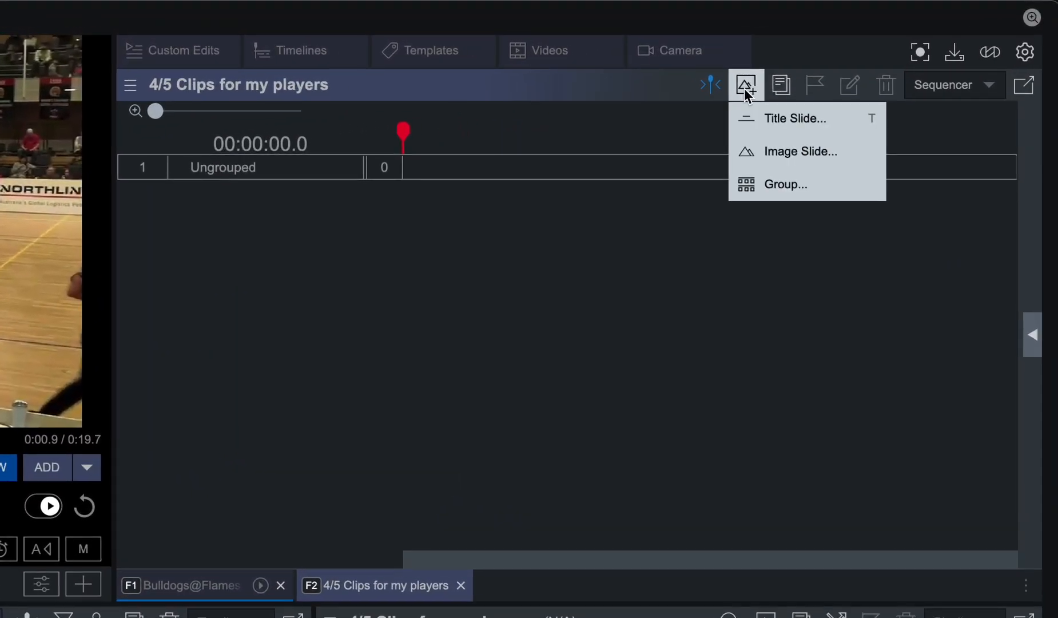
left_click(818, 187)
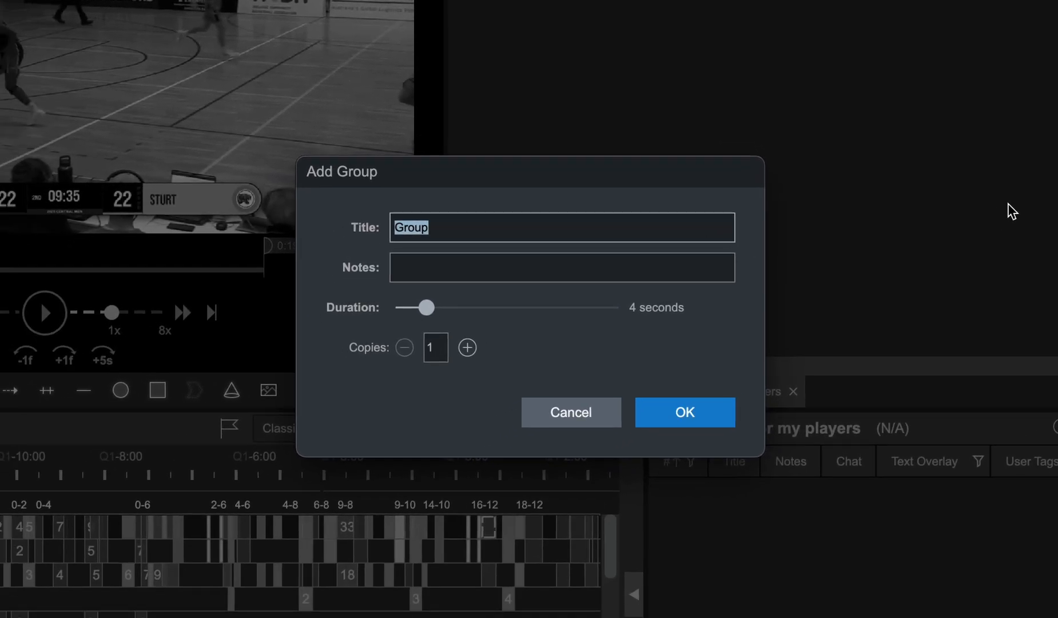
type("Player A")
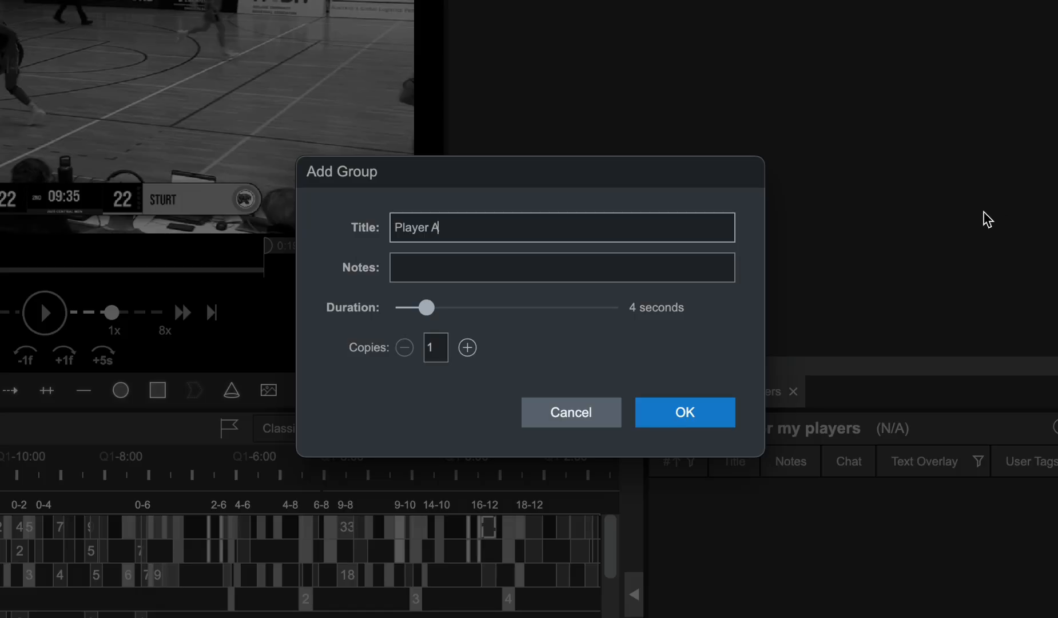
left_click(442, 267)
left_click(439, 230)
left_click_drag(426, 314, 355, 346)
left_click_drag(399, 309, 419, 309)
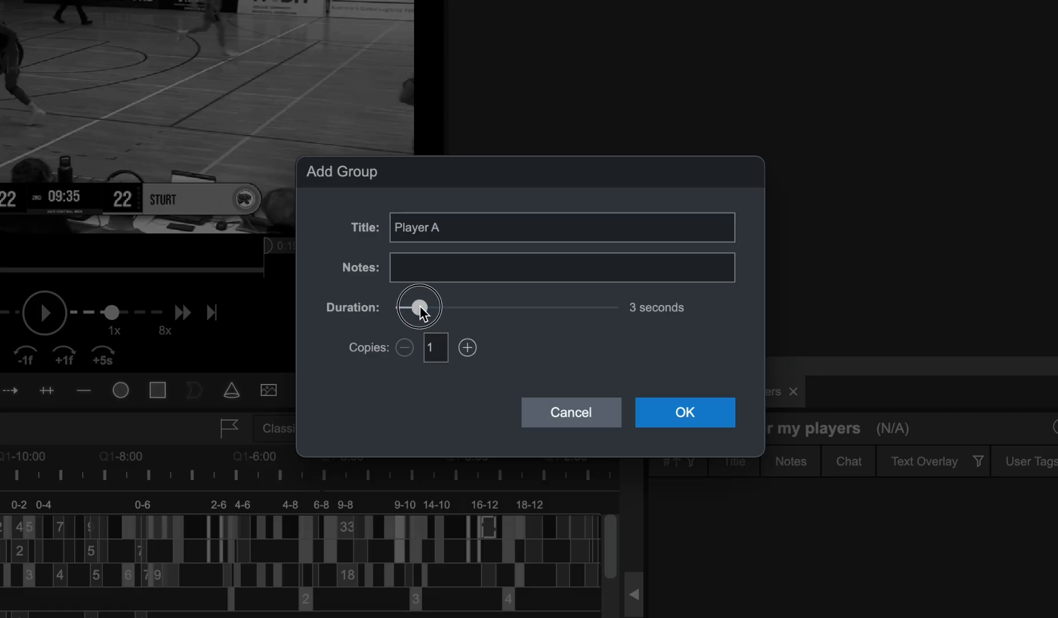
left_click(711, 419)
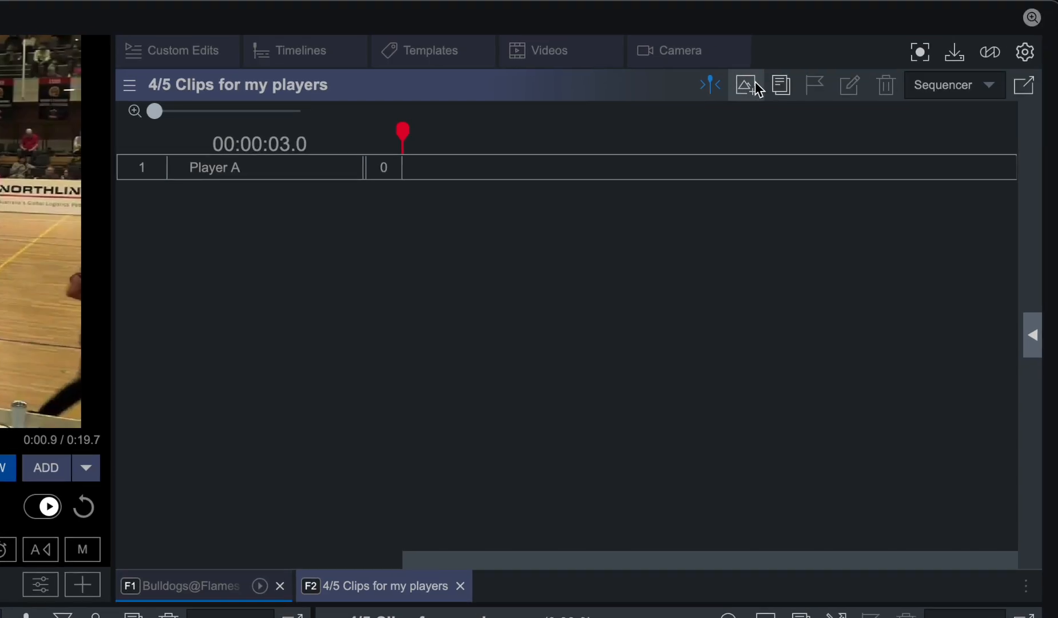
- Add four more groups at once, keeping the default title Group and the 3-second duration
left_click(755, 83)
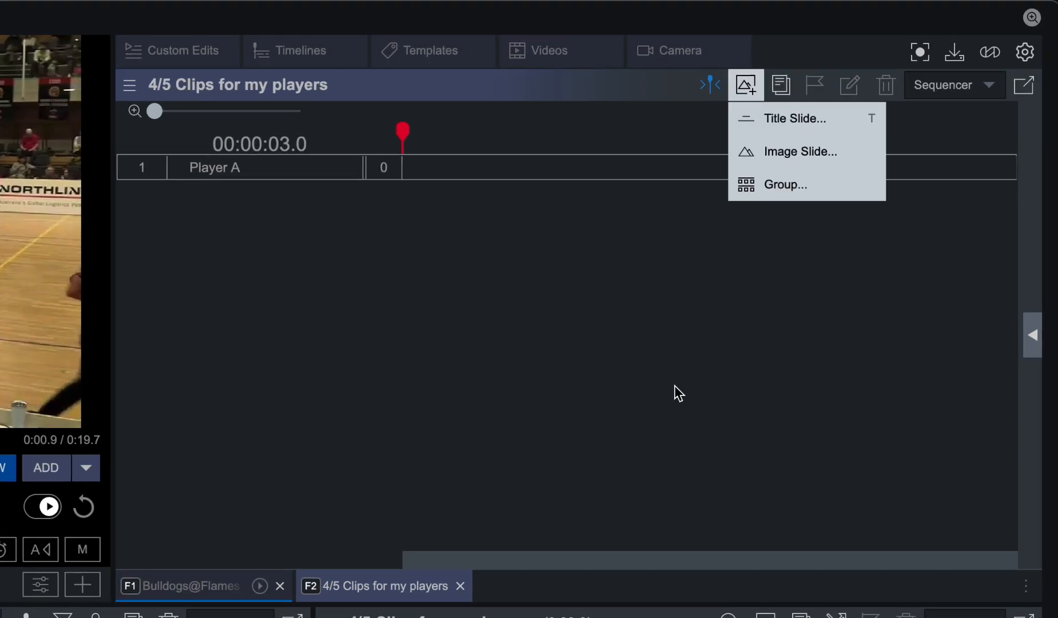
left_click(804, 185)
left_click(135, 542)
left_click(135, 542)
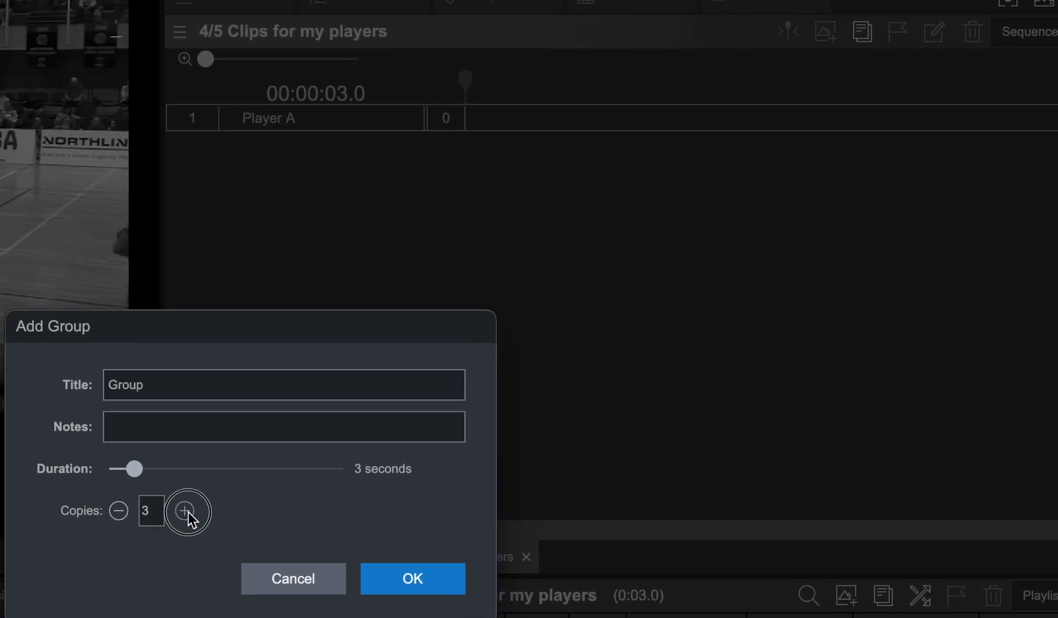
left_click(134, 541)
left_click(352, 605)
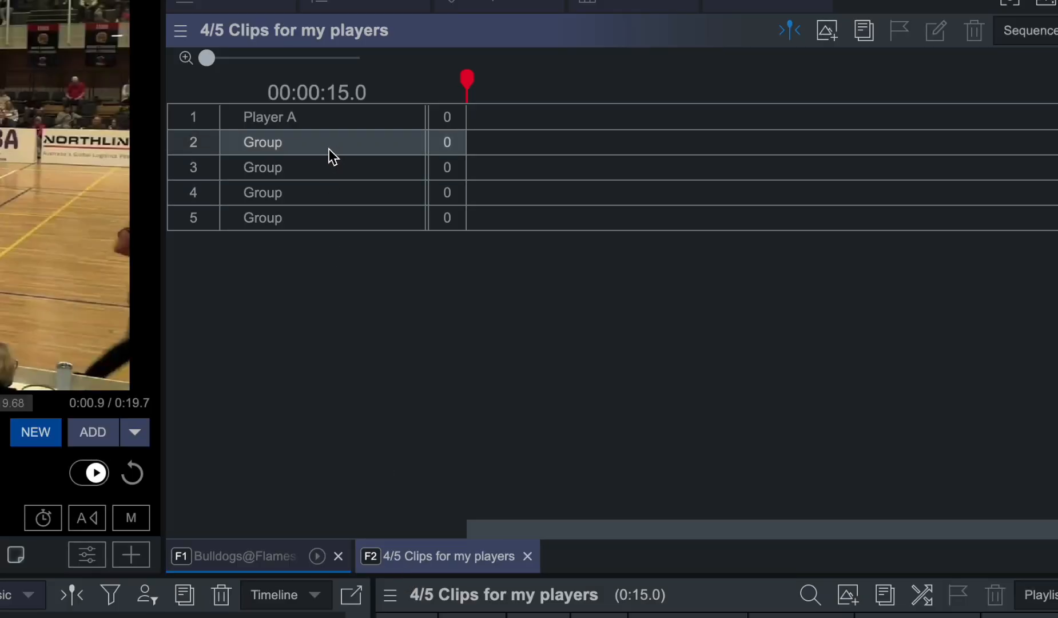
- Rename the second group to "Player B" and play its title slide
left_click(330, 148)
left_click(941, 37)
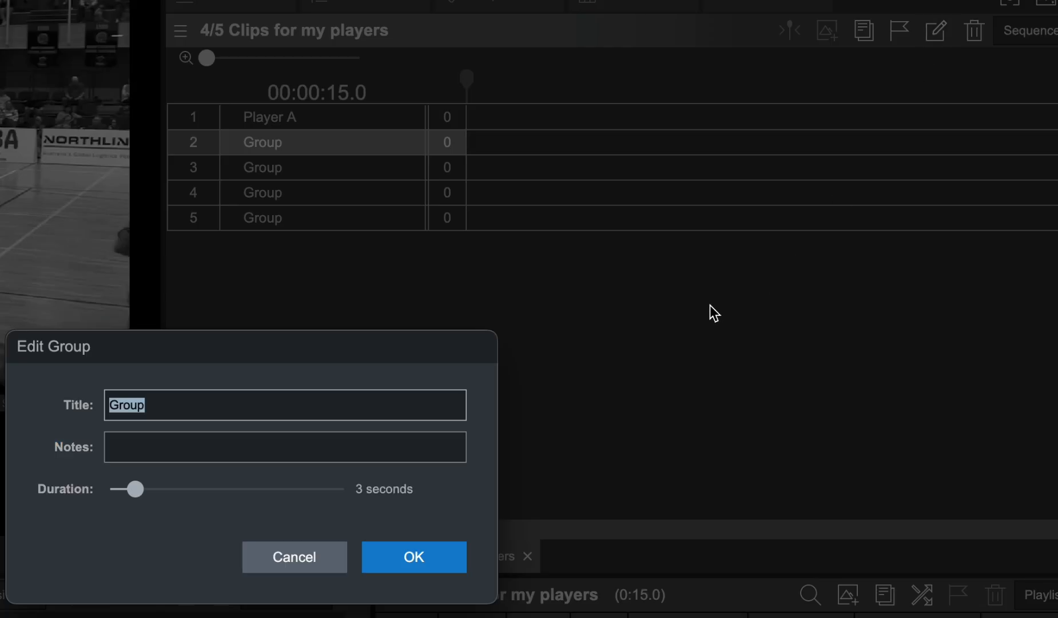
type("Player B")
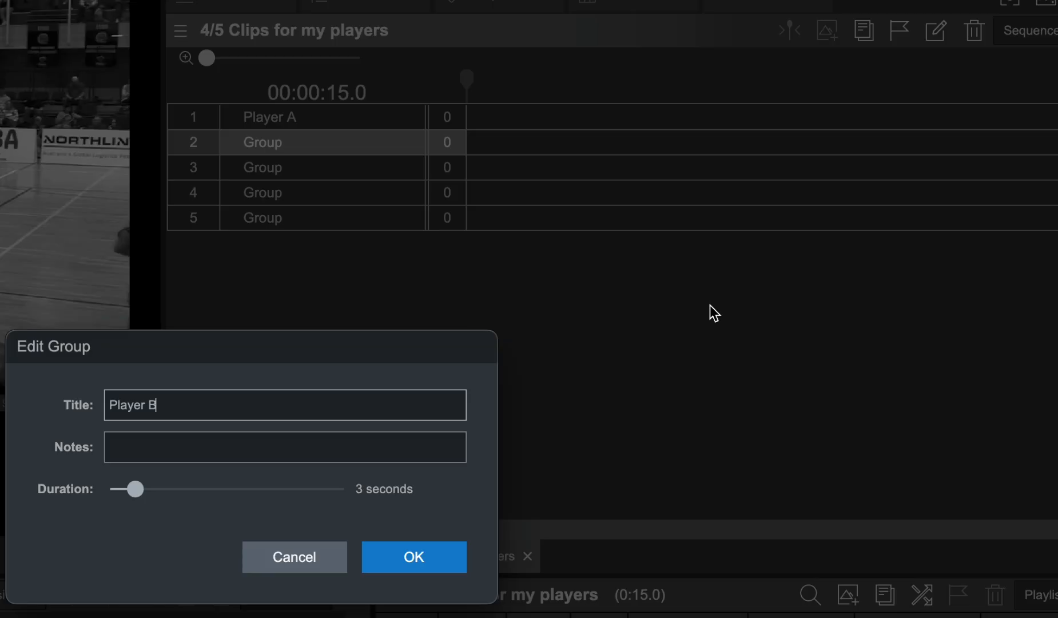
key("Return")
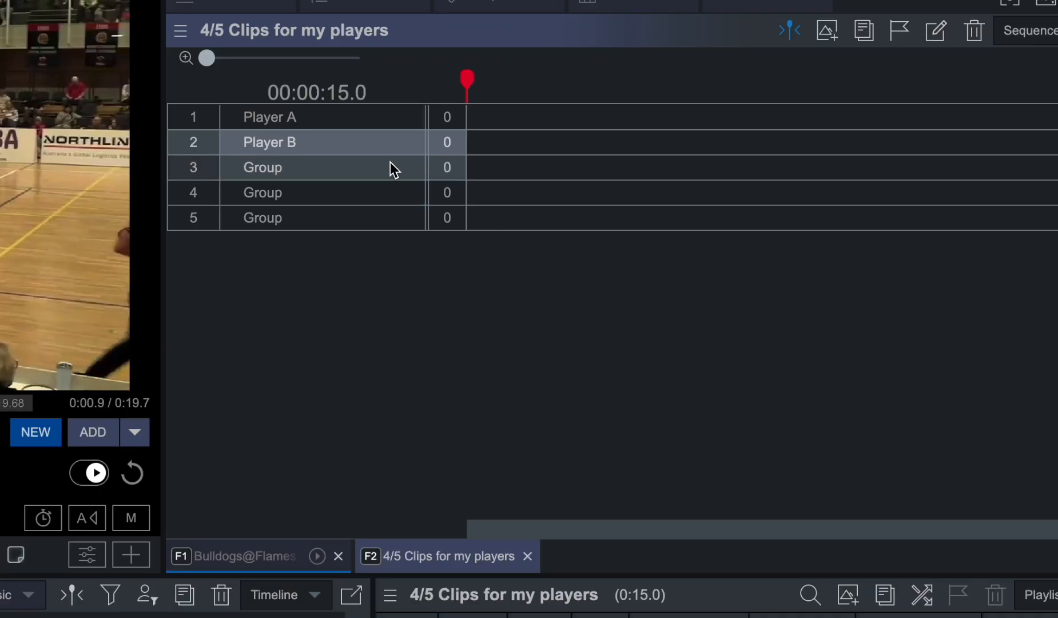
double_click(355, 142)
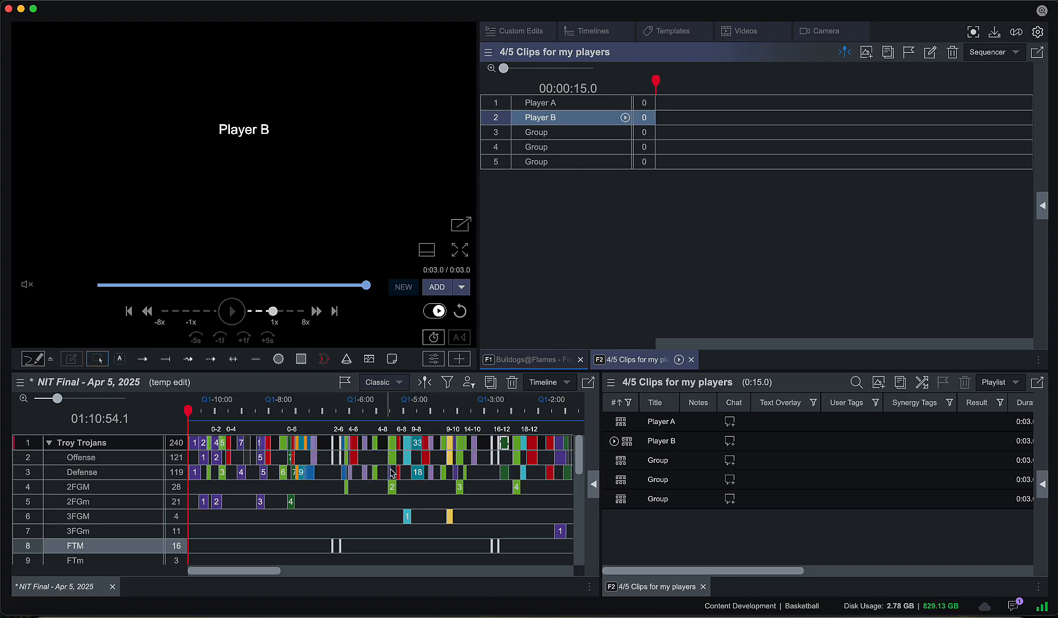
- Add clip 18 from the Defense row of the NIT Final timeline to the Player B group
mouse_move(417, 478)
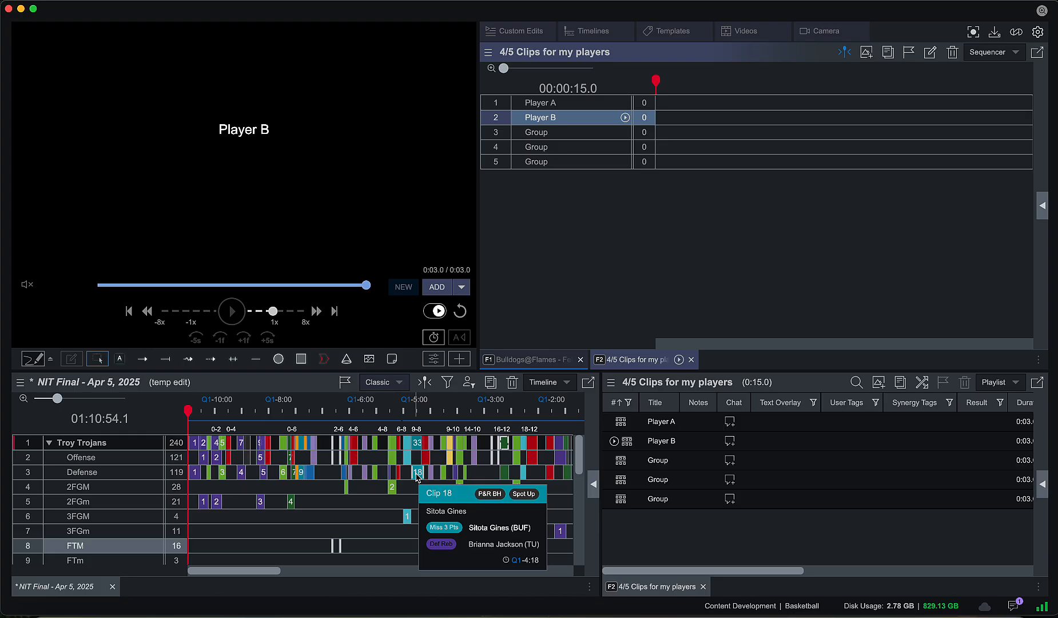
left_click_drag(417, 477, 677, 118)
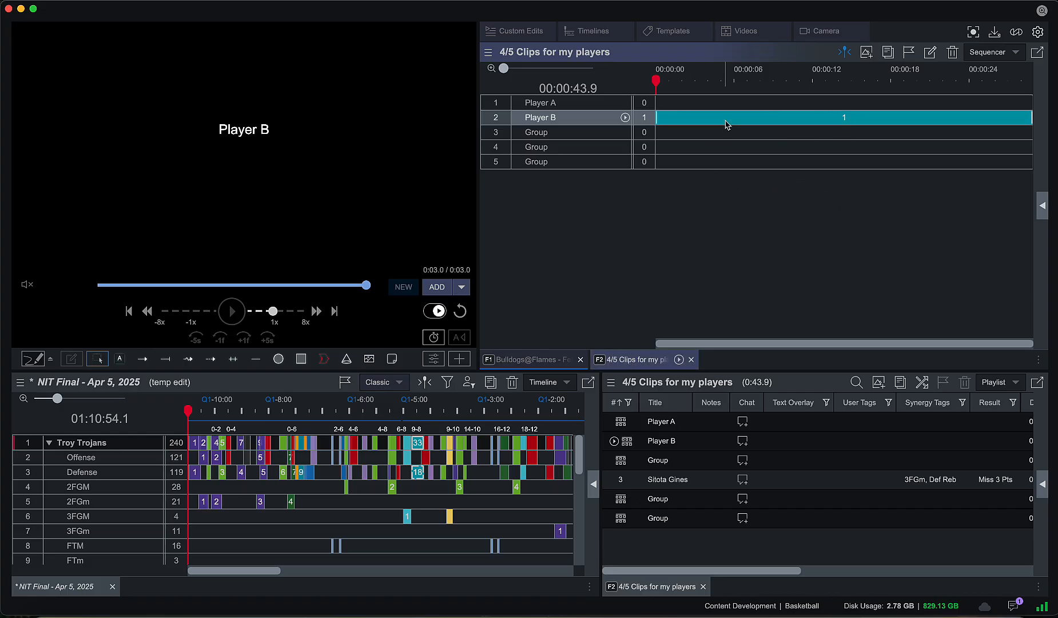
mouse_move(725, 123)
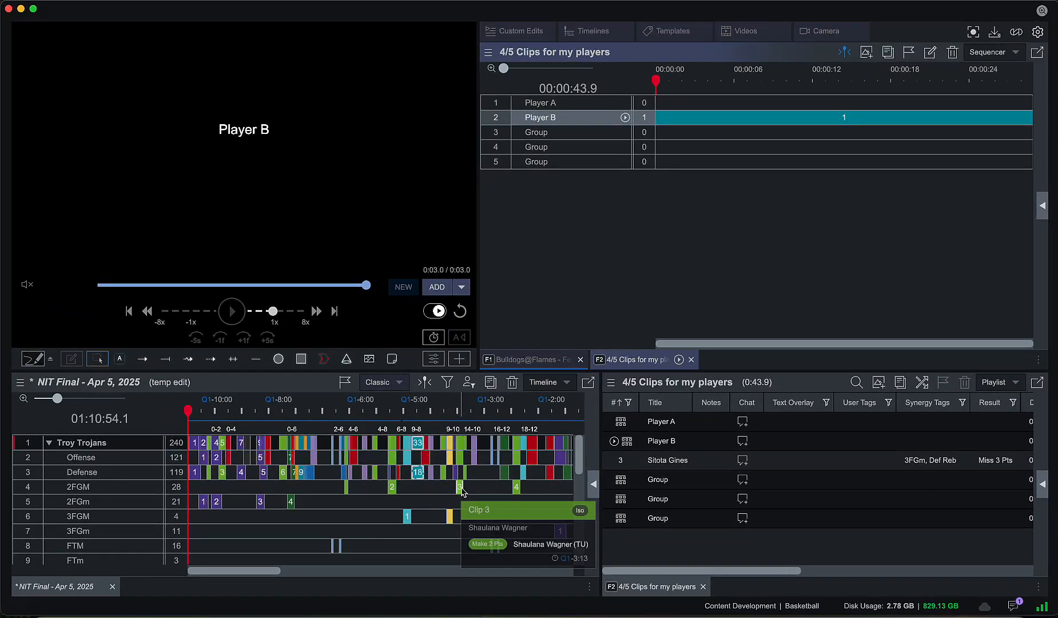
- Add clip 3 from the 2FGM row to a new group titled "Player F", with a play duration set for its slide
left_click_drag(462, 490, 619, 207)
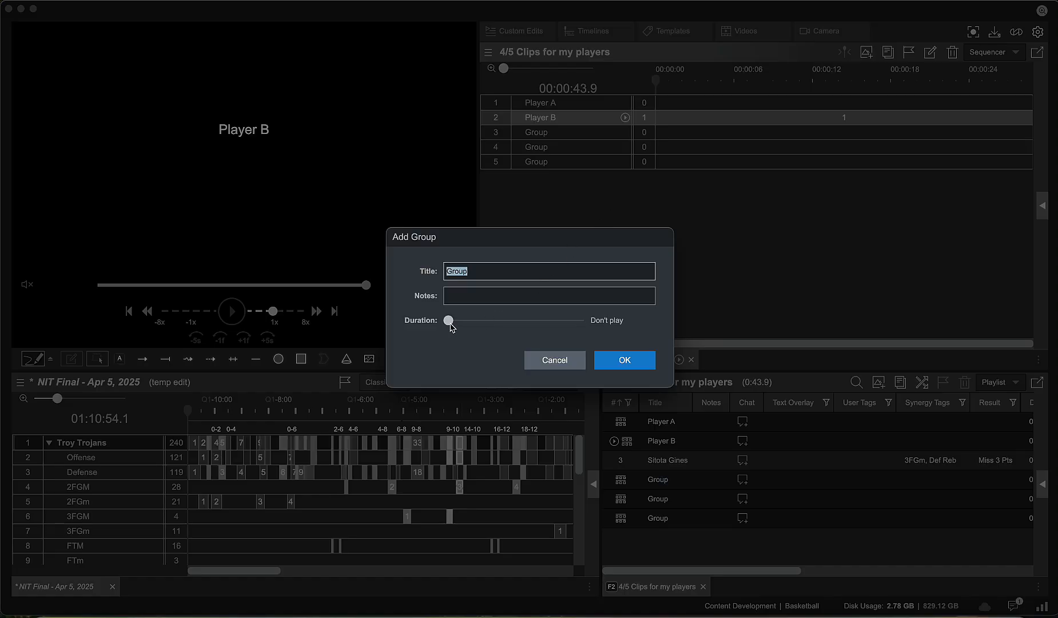
left_click_drag(450, 323, 463, 324)
left_click(496, 270)
double_click(490, 277)
type("Player F")
key("Return")
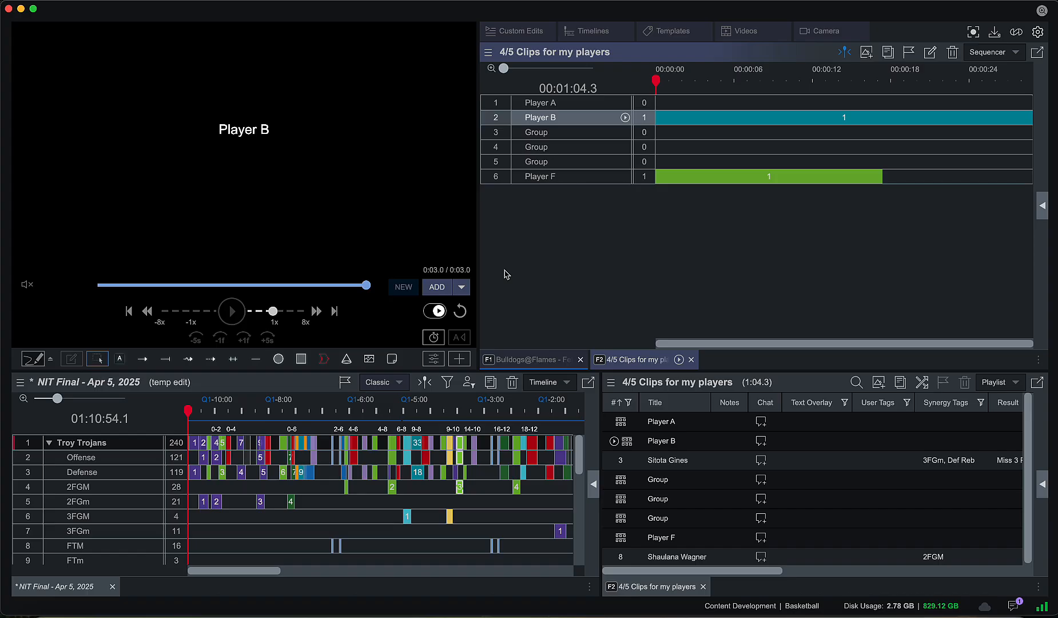
- Add the Offense row clip near Q1-2:00 to the end of the Player F group
left_click(560, 459)
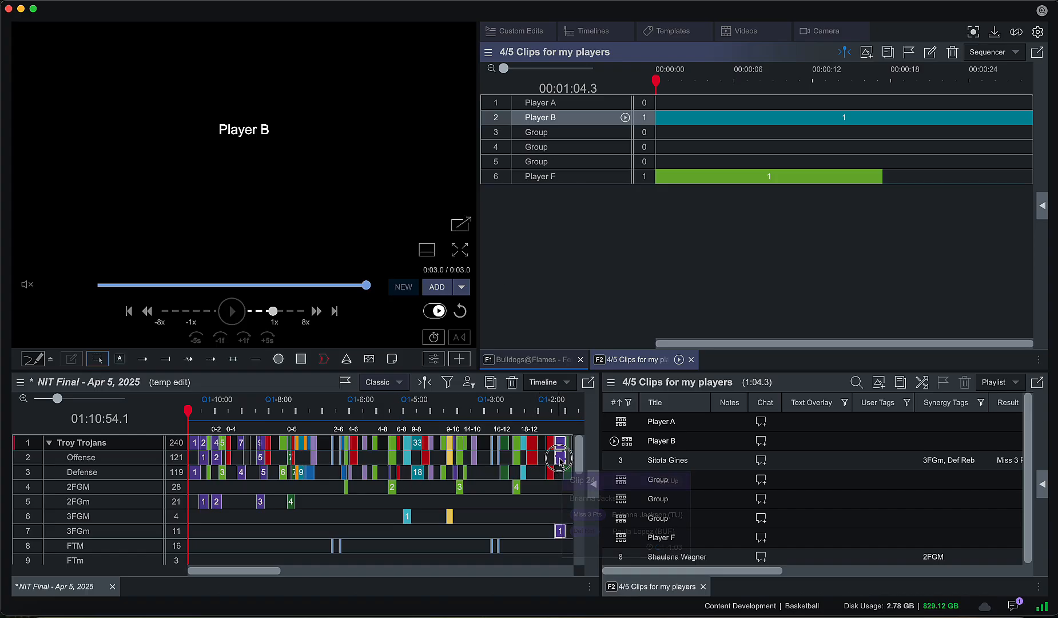
left_click_drag(560, 460, 940, 187)
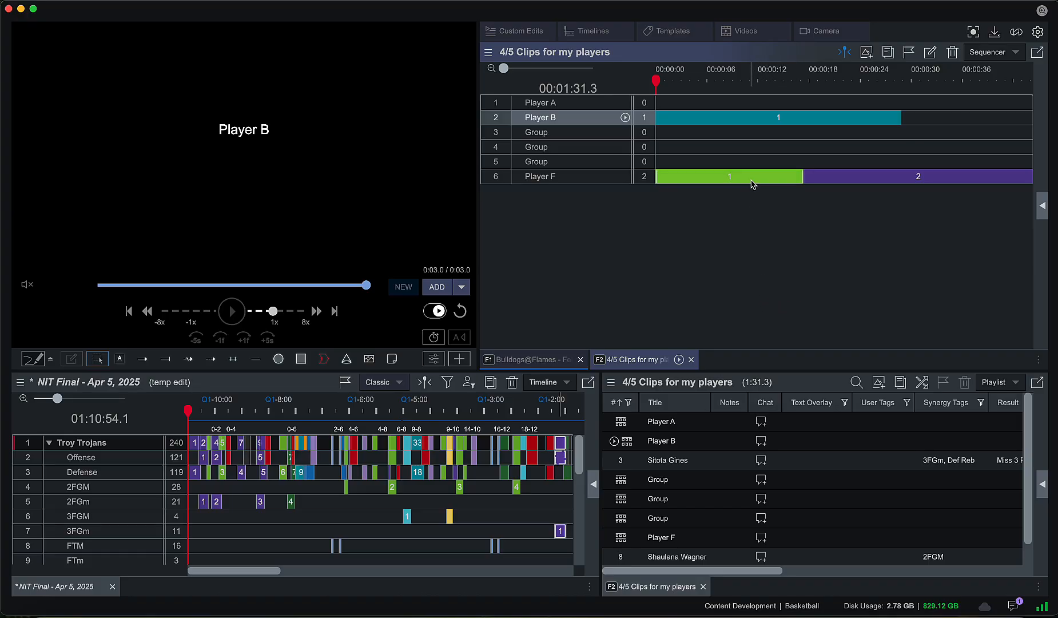
- Load the first clip of the Player F group and trim its end point to 0:16.59
mouse_move(753, 182)
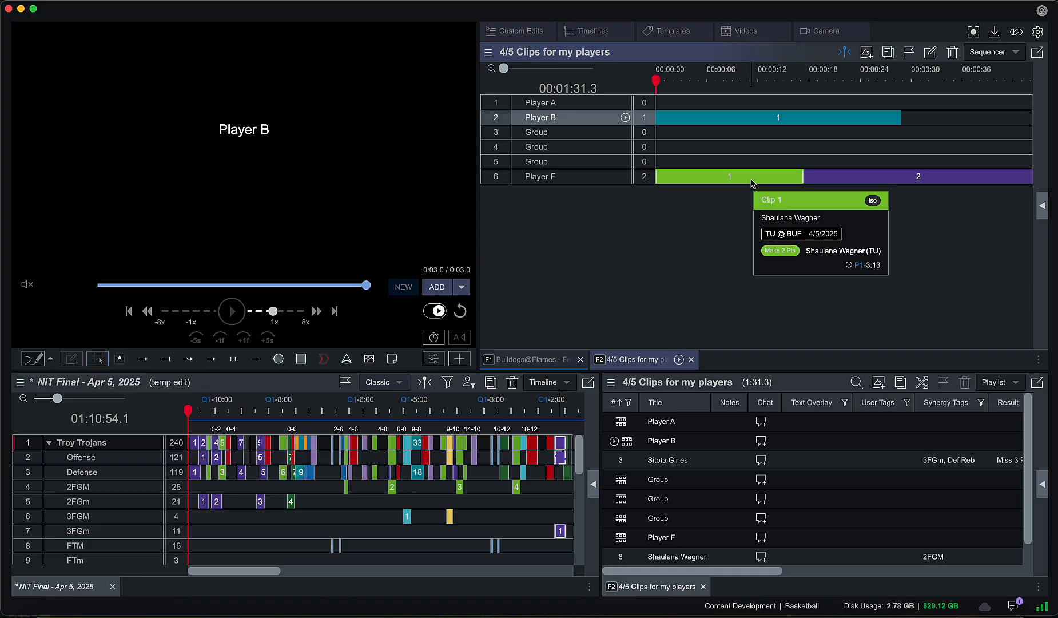
left_click(752, 182)
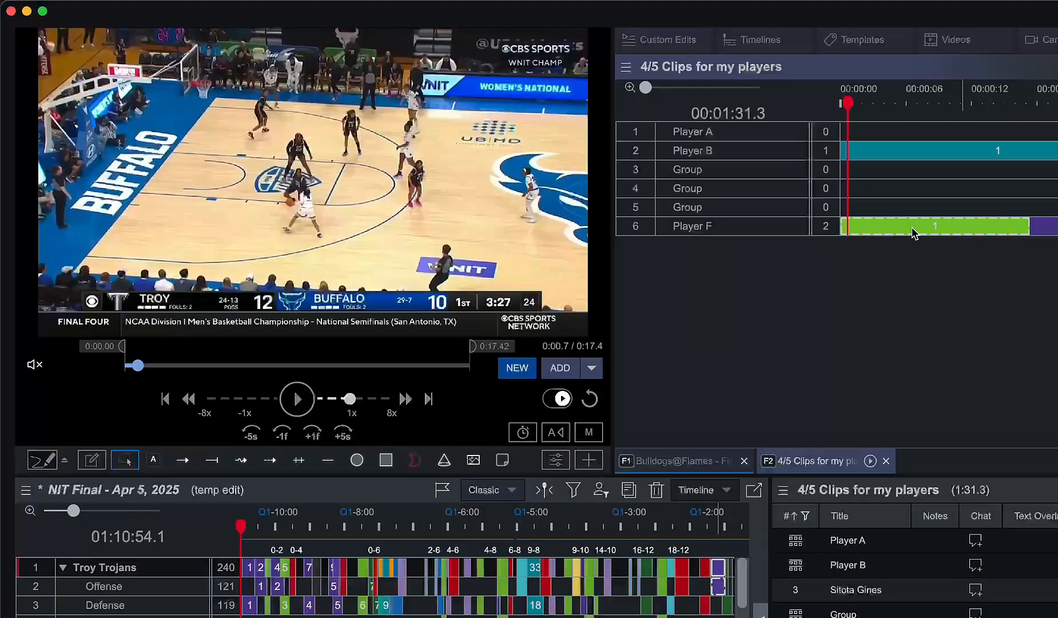
left_click_drag(472, 347, 455, 347)
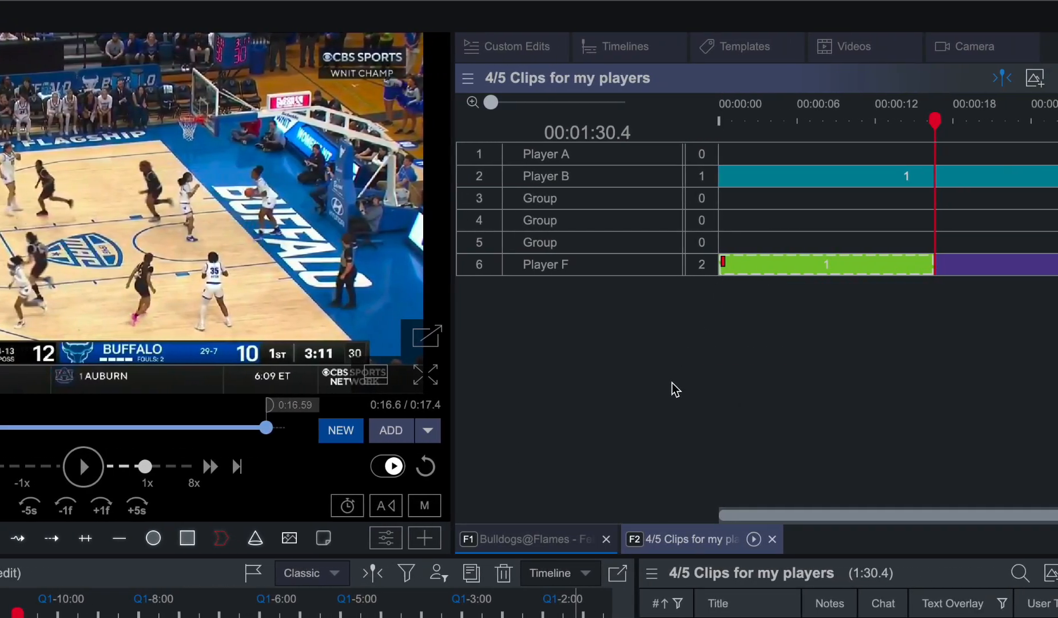
- Draw an ellipse around player number 35 on the trimmed clip's last frame and flag the clip
left_click(375, 538)
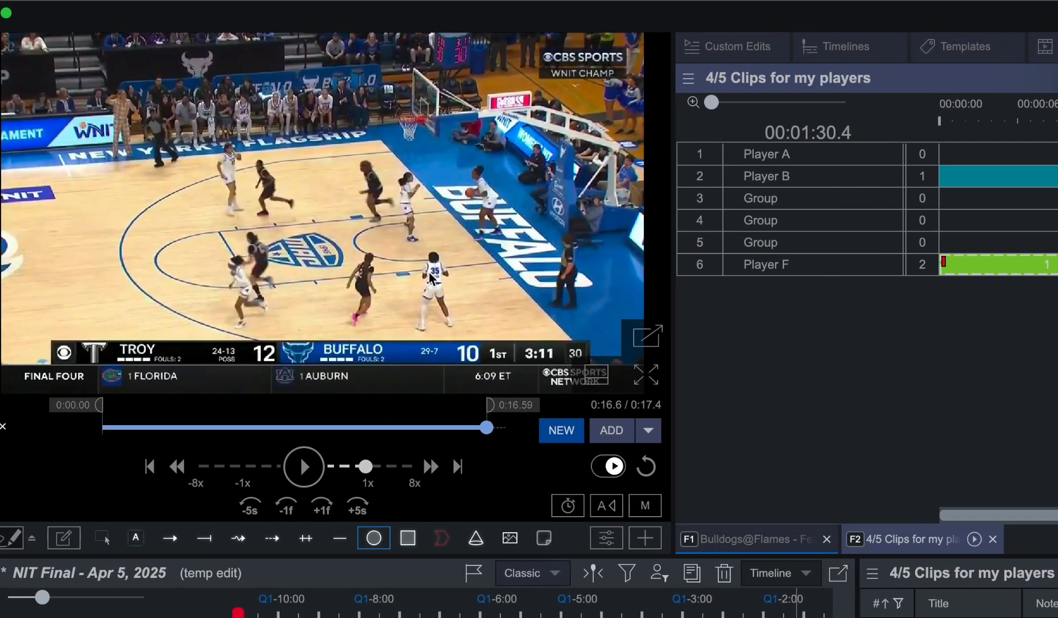
left_click(244, 274)
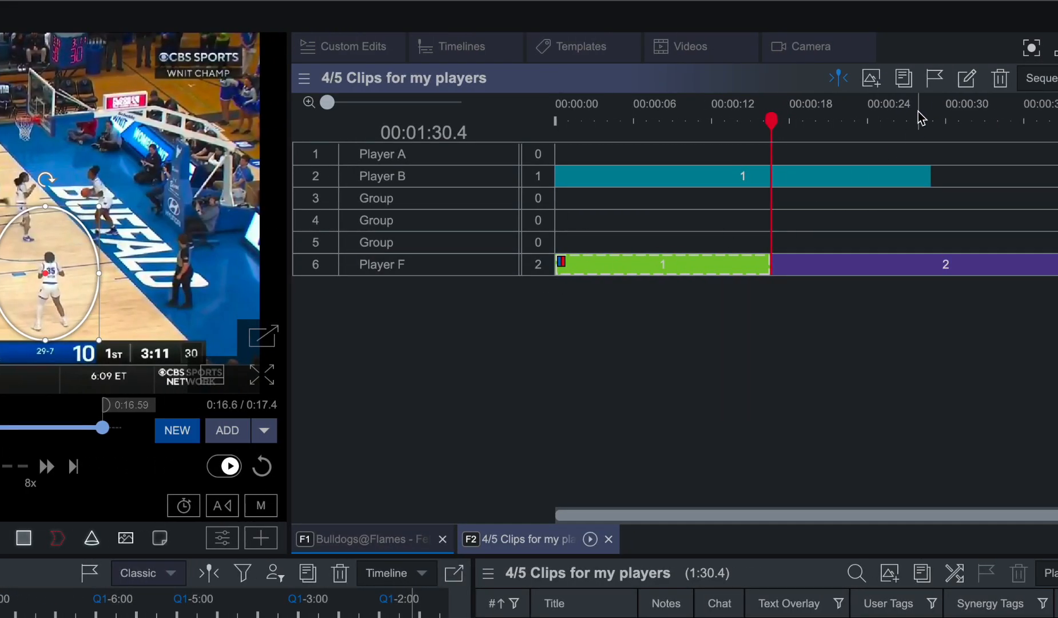
left_click(937, 80)
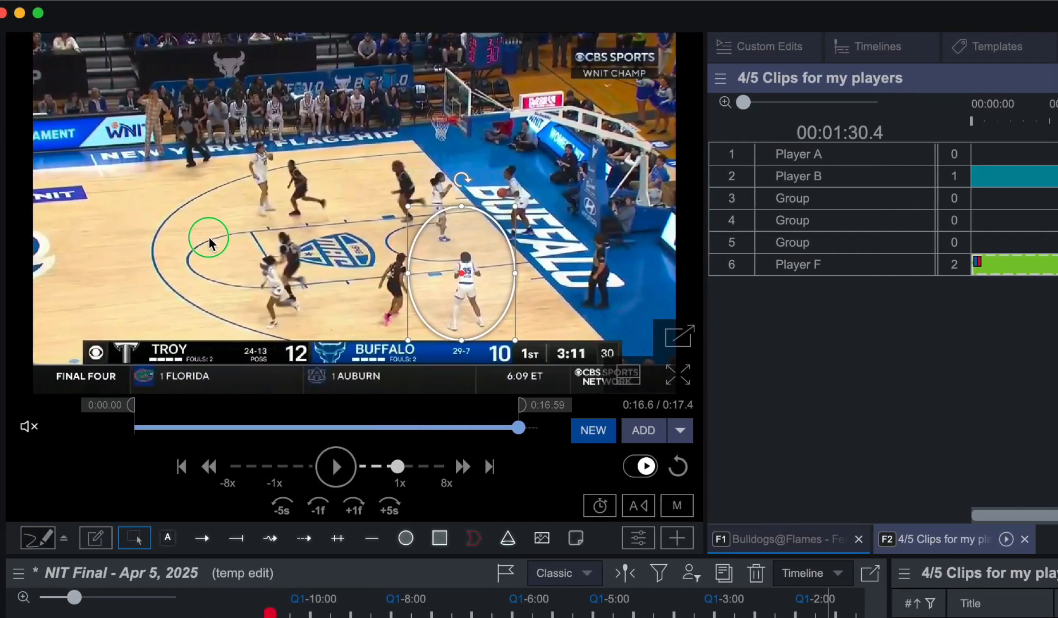
- Add a snapshot of the annotated frame as a 10-second image slide and move it into the group in row 3
right_click(221, 239)
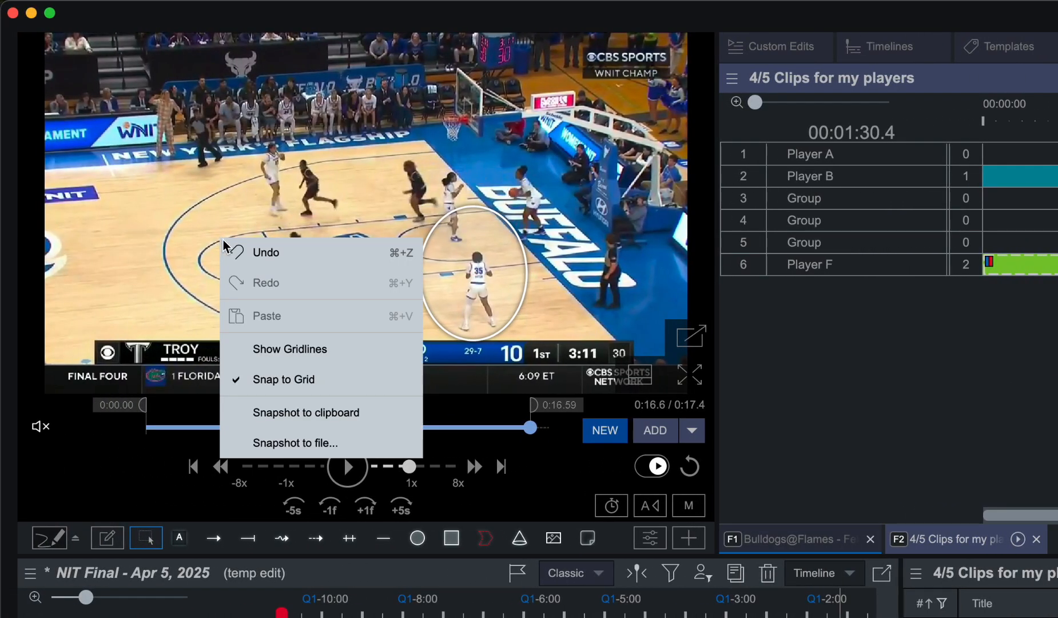
left_click(309, 413)
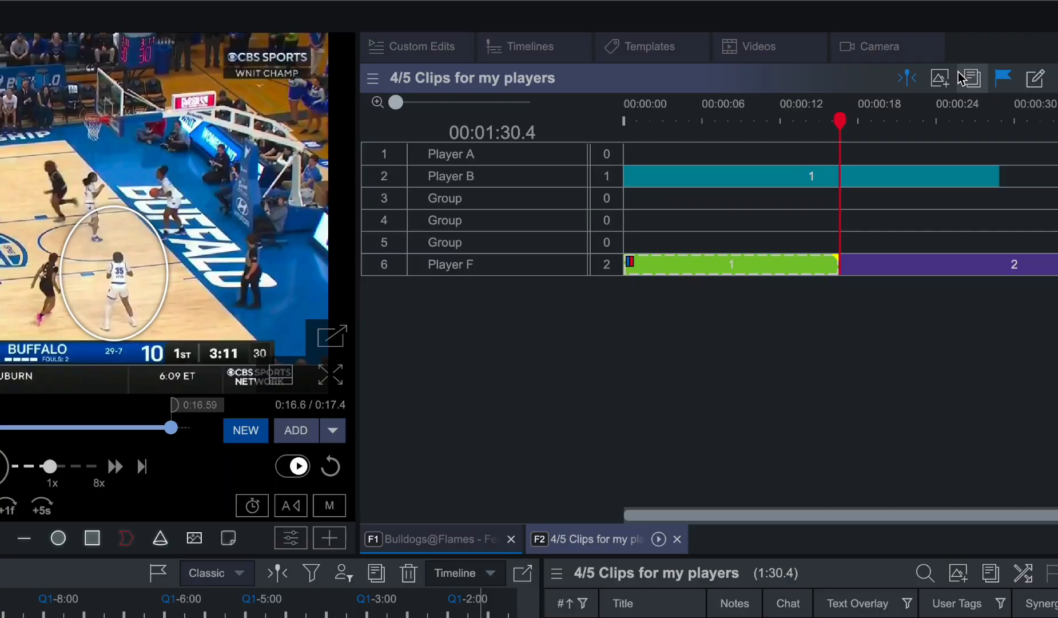
left_click(940, 77)
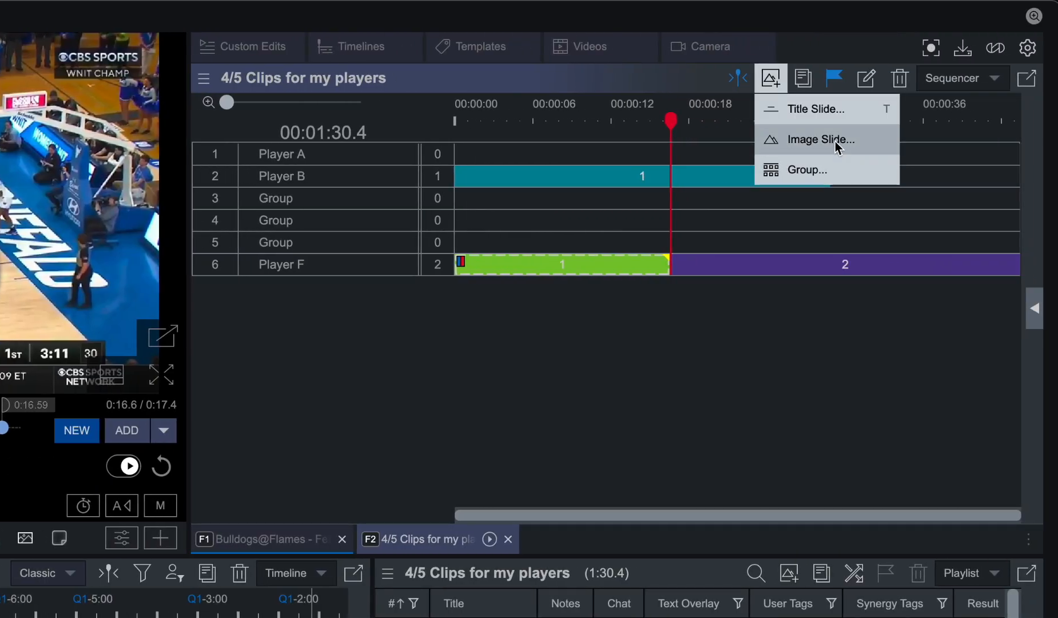
left_click(968, 138)
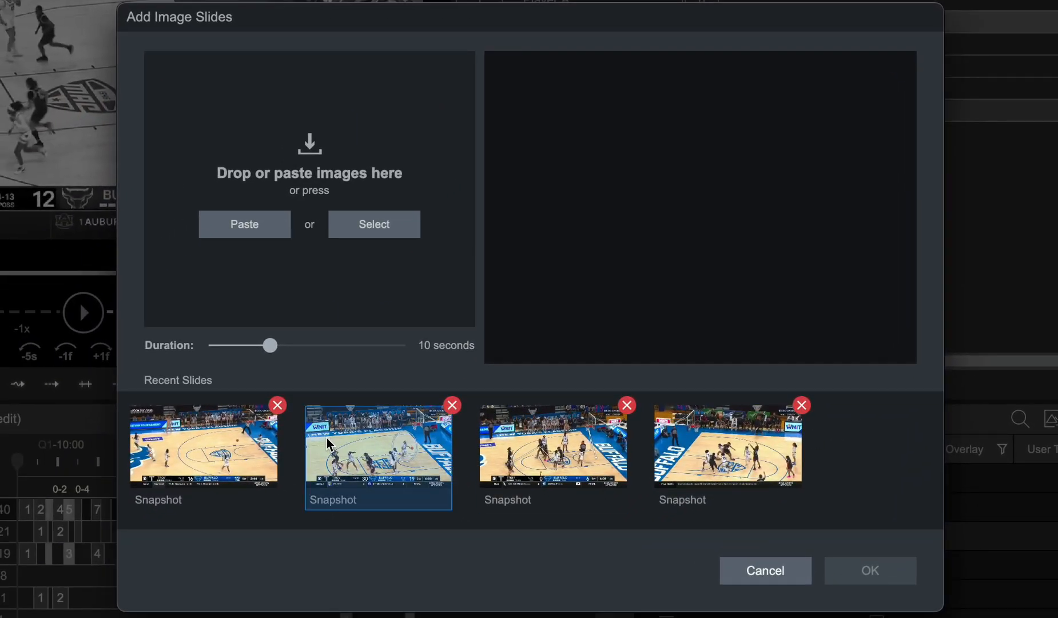
left_click(275, 227)
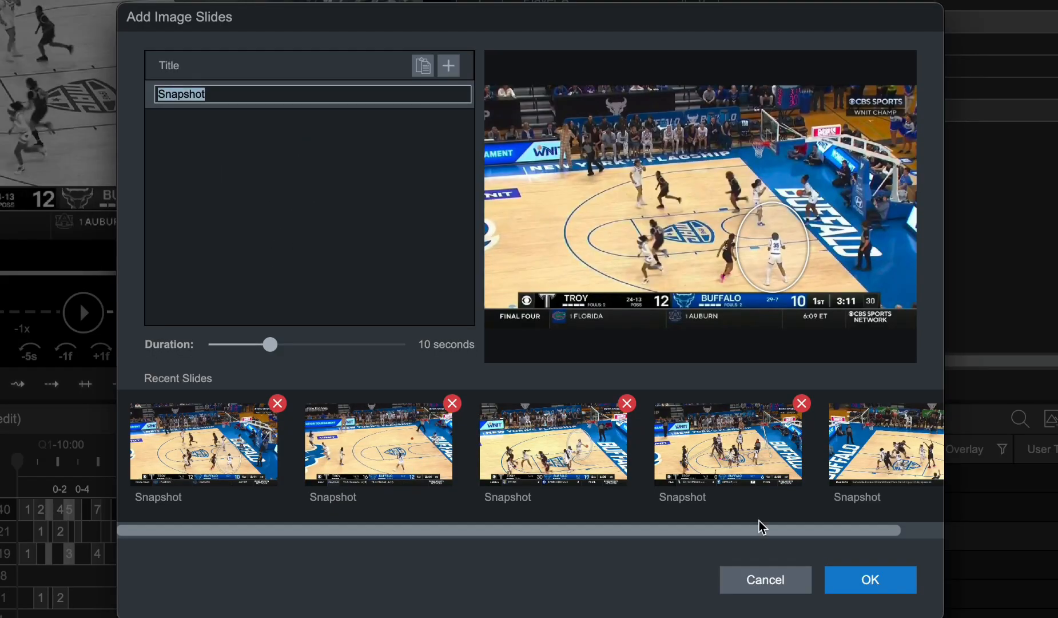
left_click(868, 591)
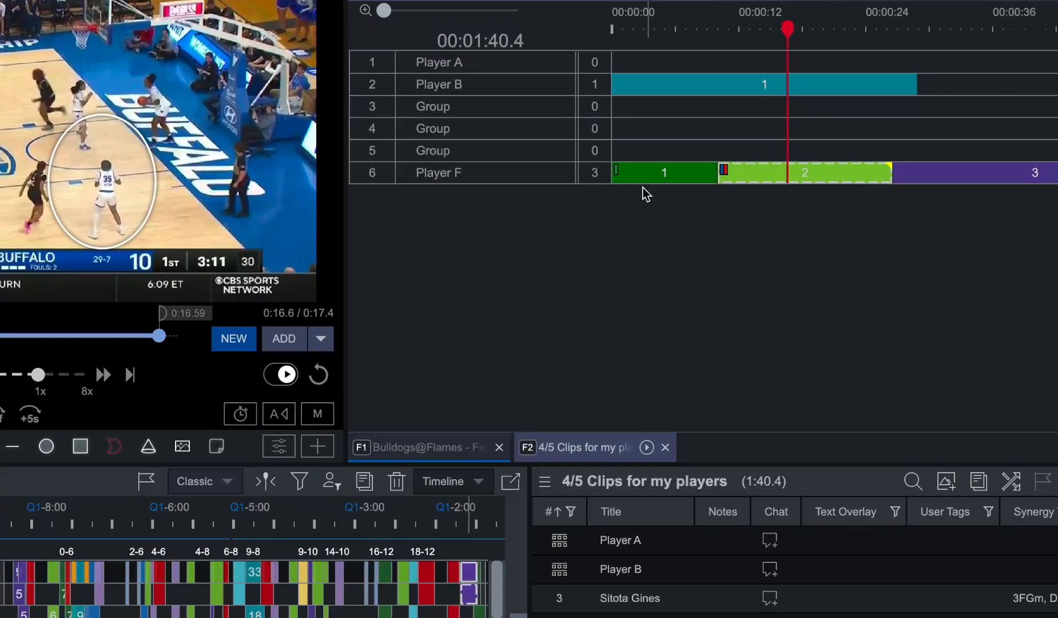
mouse_move(726, 115)
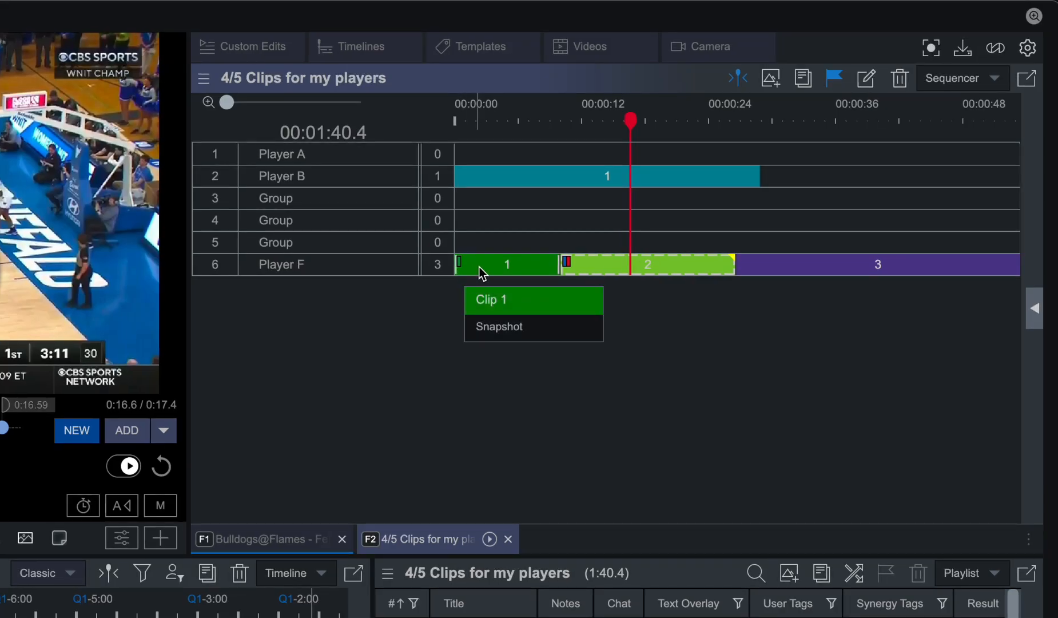
left_click_drag(462, 268, 539, 202)
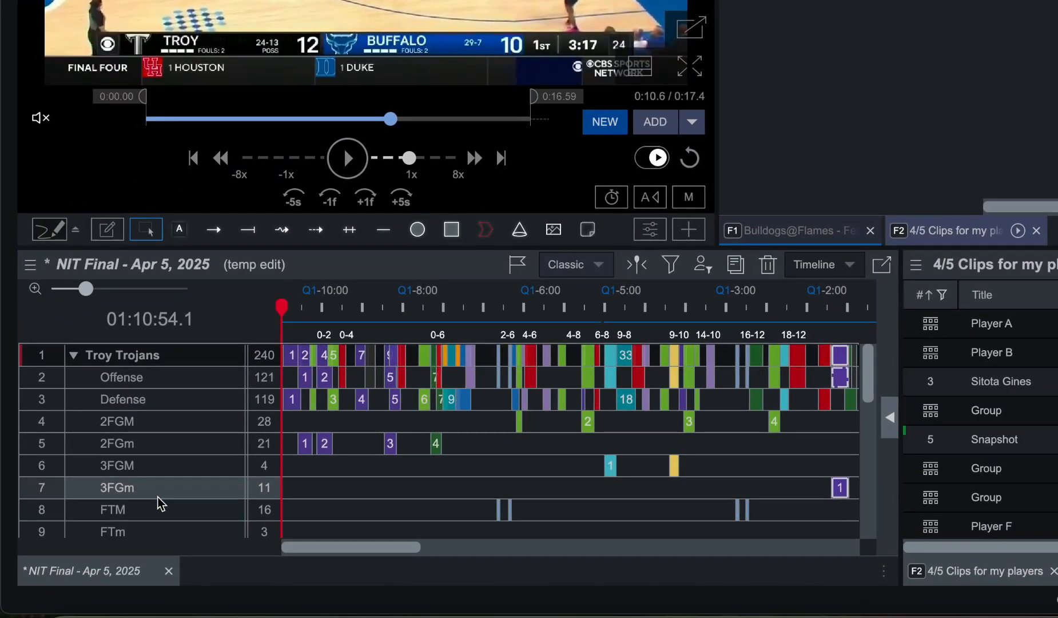
- Add the whole FTM row of the NIT Final timeline as a new group between rows 3 and 4
left_click(184, 515)
left_click_drag(189, 515, 918, 0)
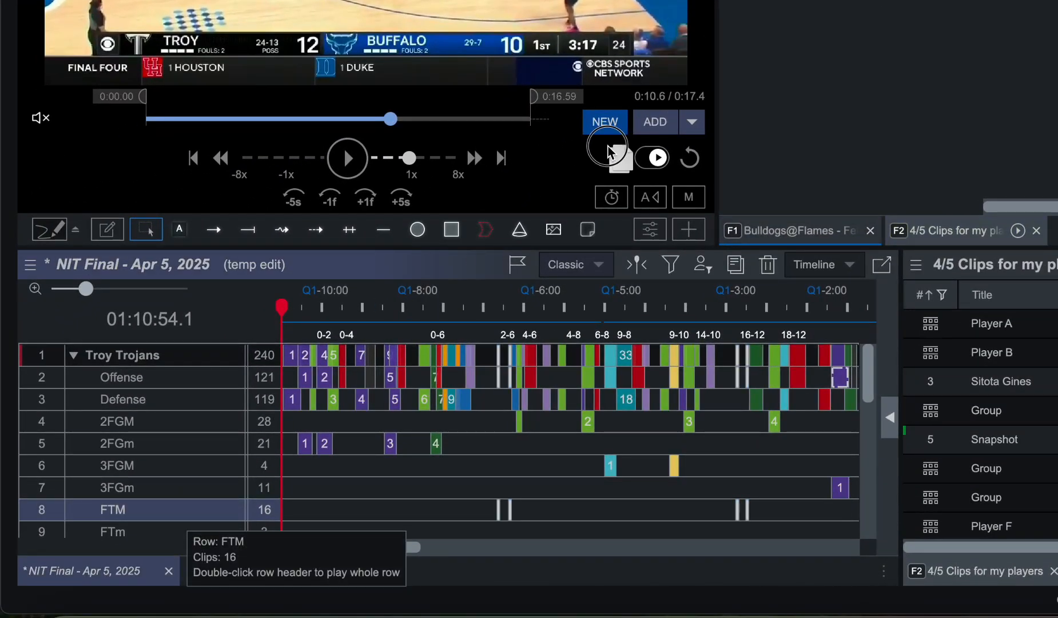
left_click_drag(603, 141, 596, 87)
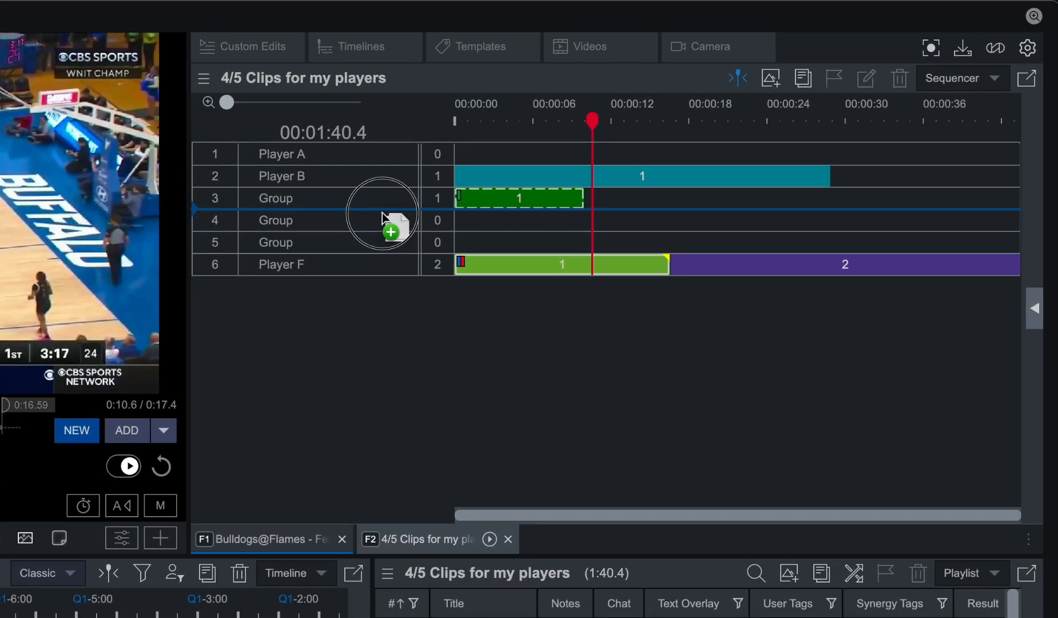
left_click_drag(382, 212, 382, 212)
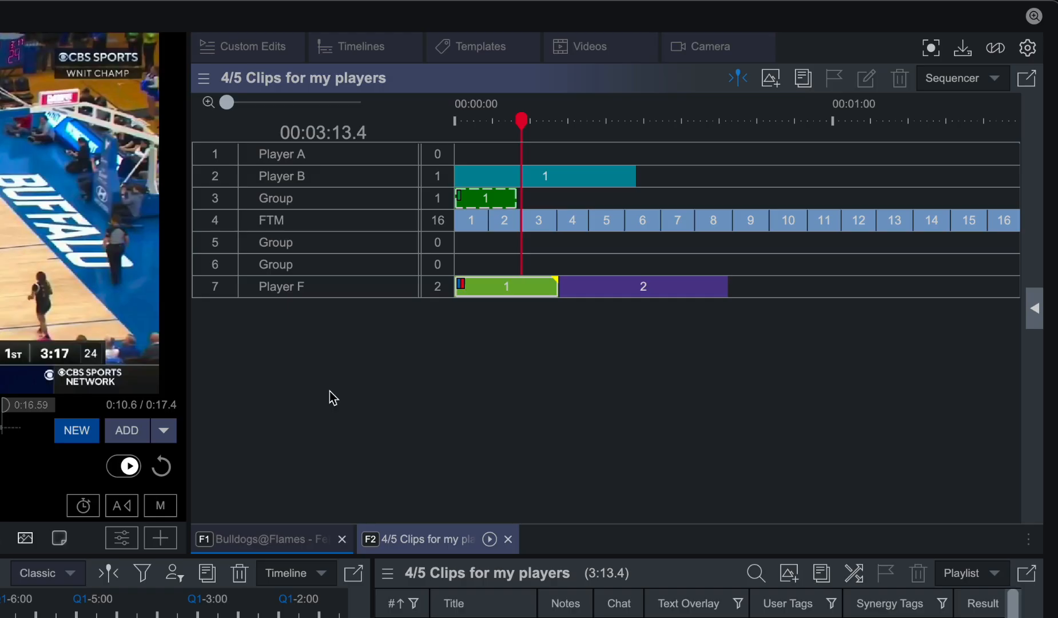
- Move the empty group from row 6 above the FTM group and delete the empty group in row 4
left_click_drag(331, 264, 358, 223)
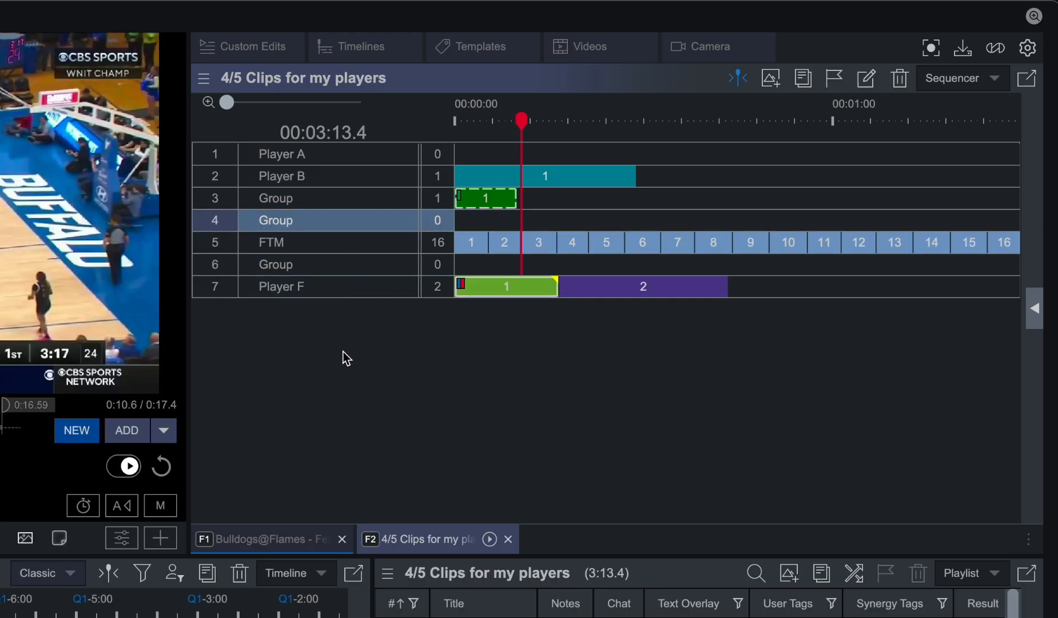
right_click(344, 225)
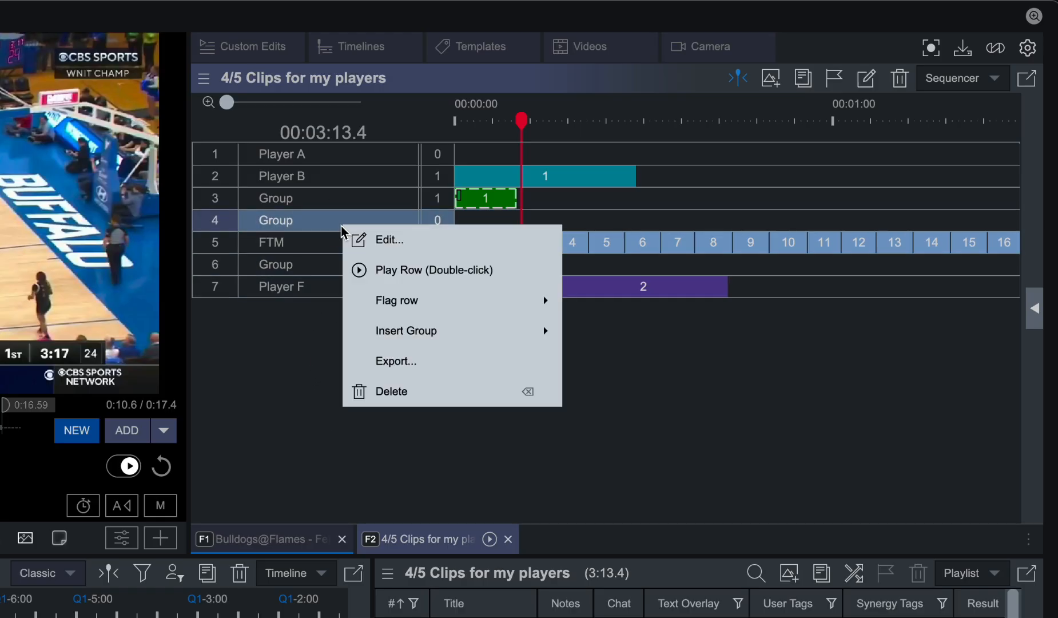
left_click(425, 389)
left_click(406, 533)
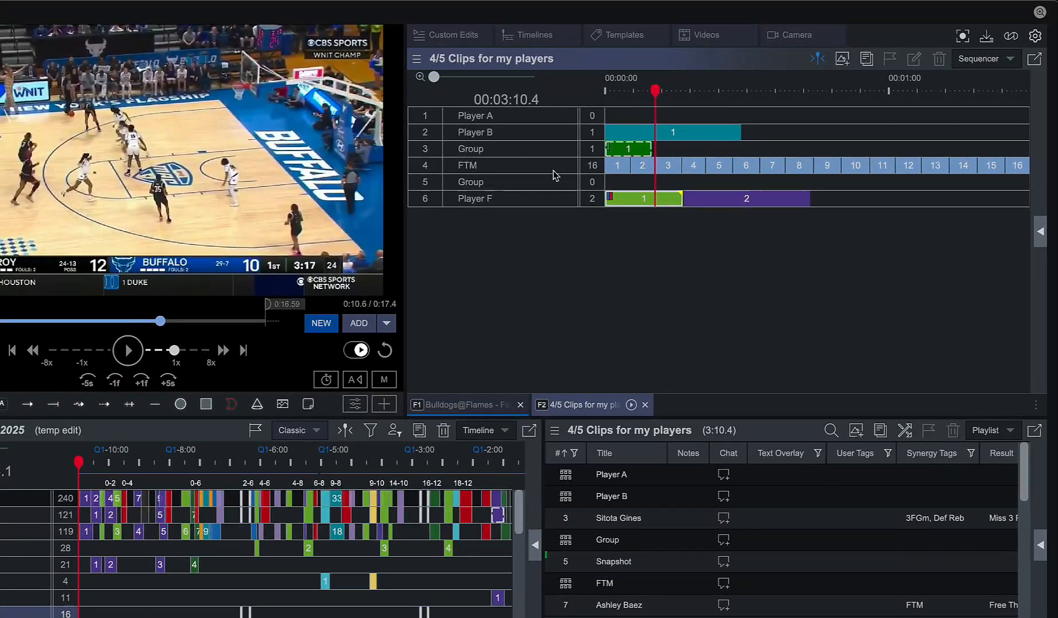
- Play the FTM group's clips with the Sequencer's time scale zoomed in, and turn off playhead centering
left_click(552, 167)
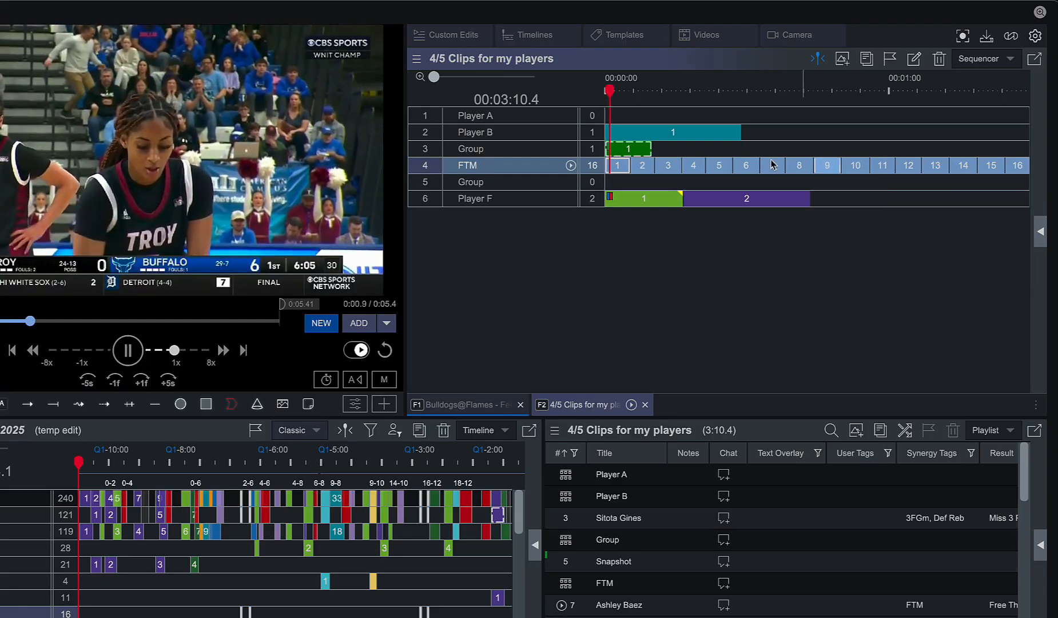
left_click_drag(435, 76, 467, 77)
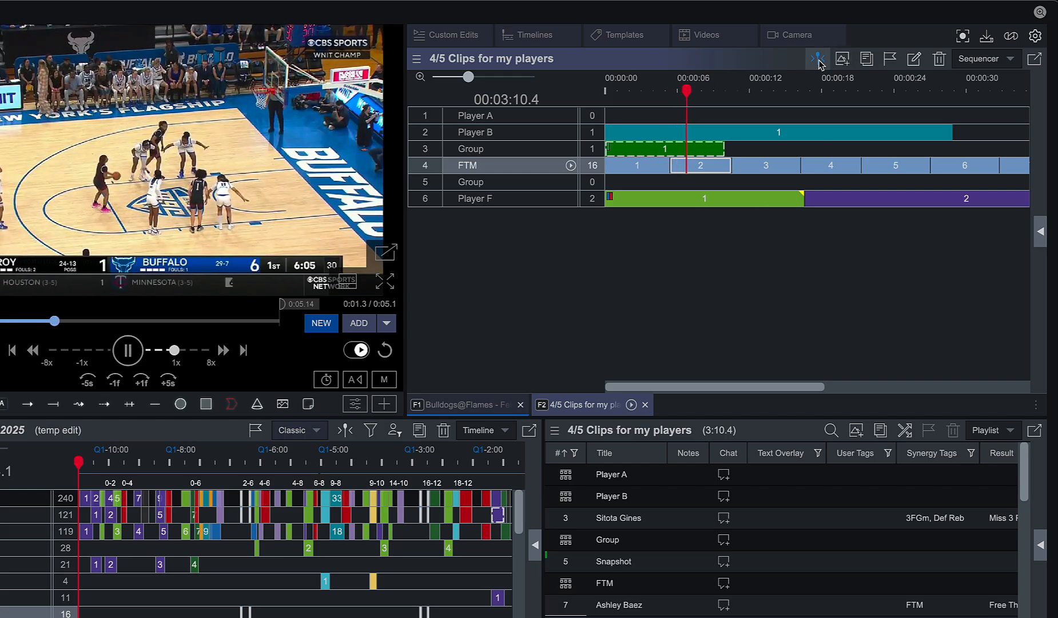
left_click(897, 166)
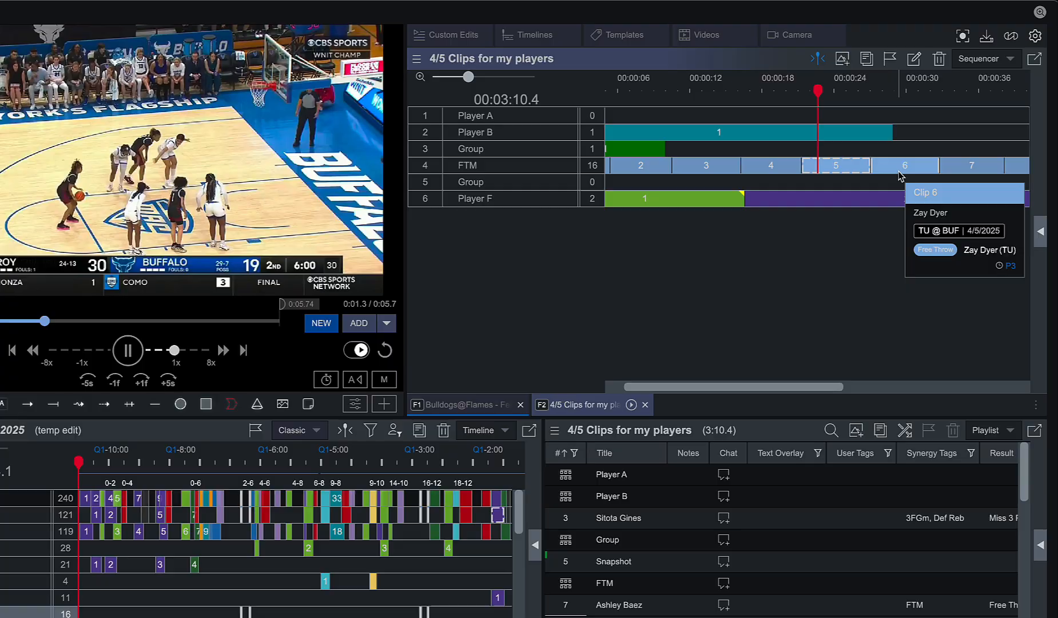
left_click(817, 60)
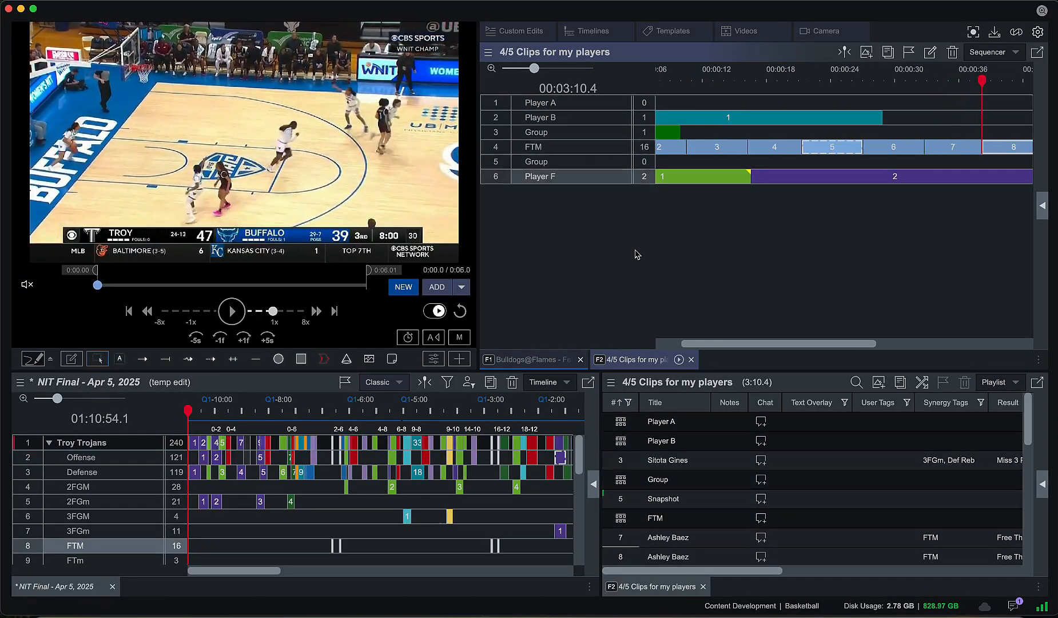
- Look through the FTM clips in the playlist view during playback, and pause the video
scroll(735, 494, "down", 5)
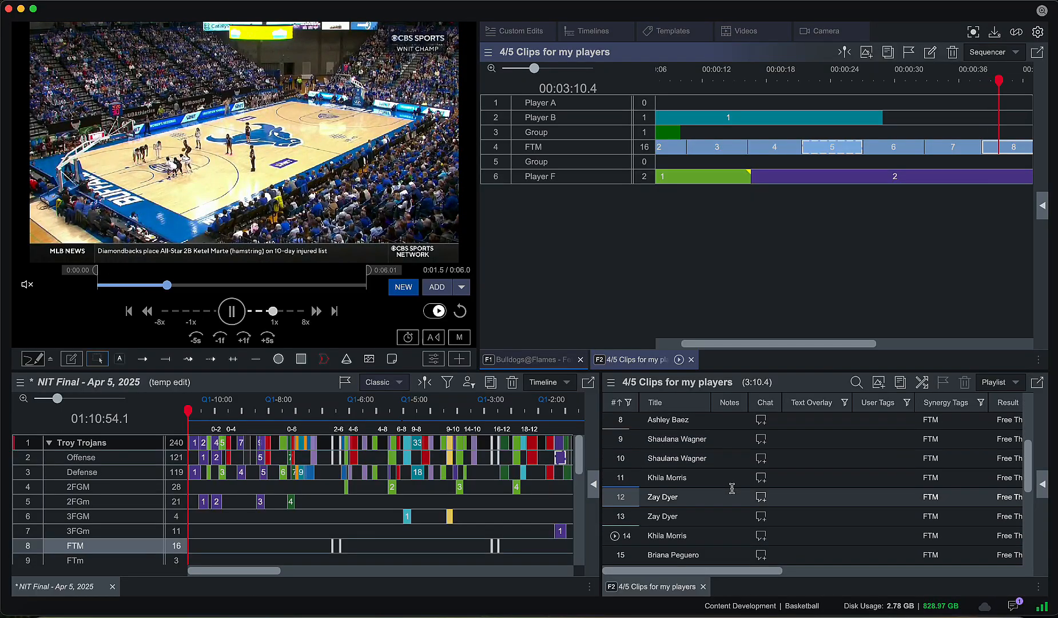
scroll(733, 488, "down", 3)
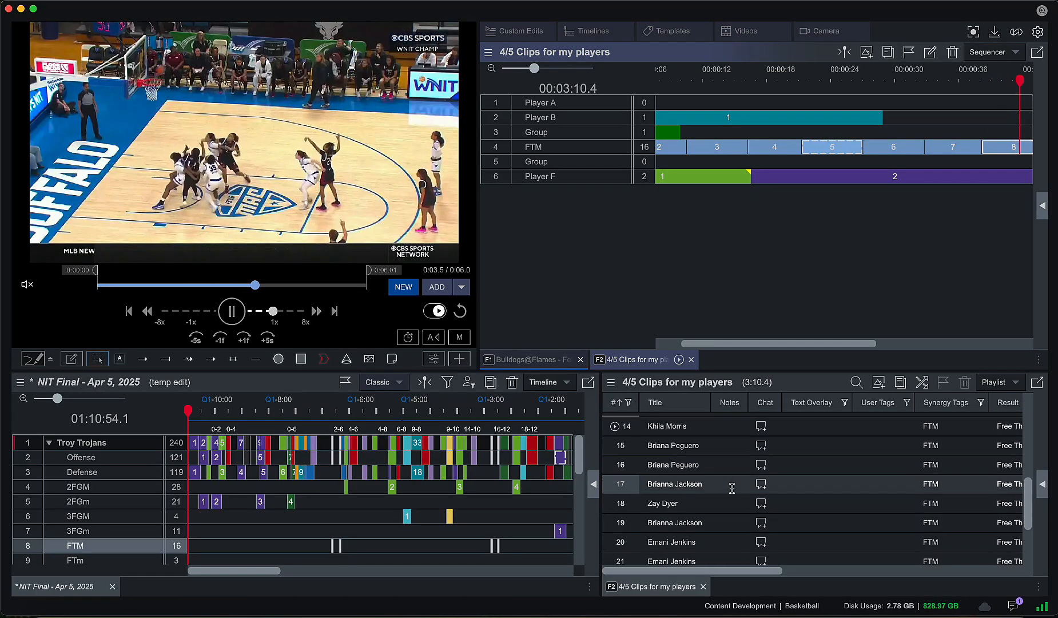
left_click(232, 311)
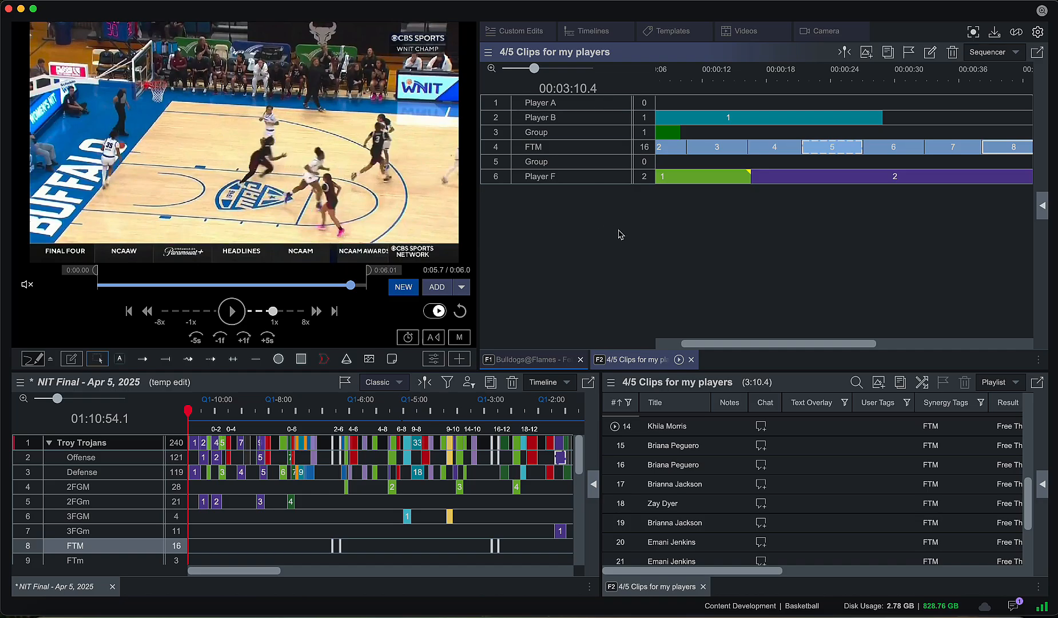
- Open the Players Template custom edit from the Templates folder to view its player groups, and close it again
left_click(542, 361)
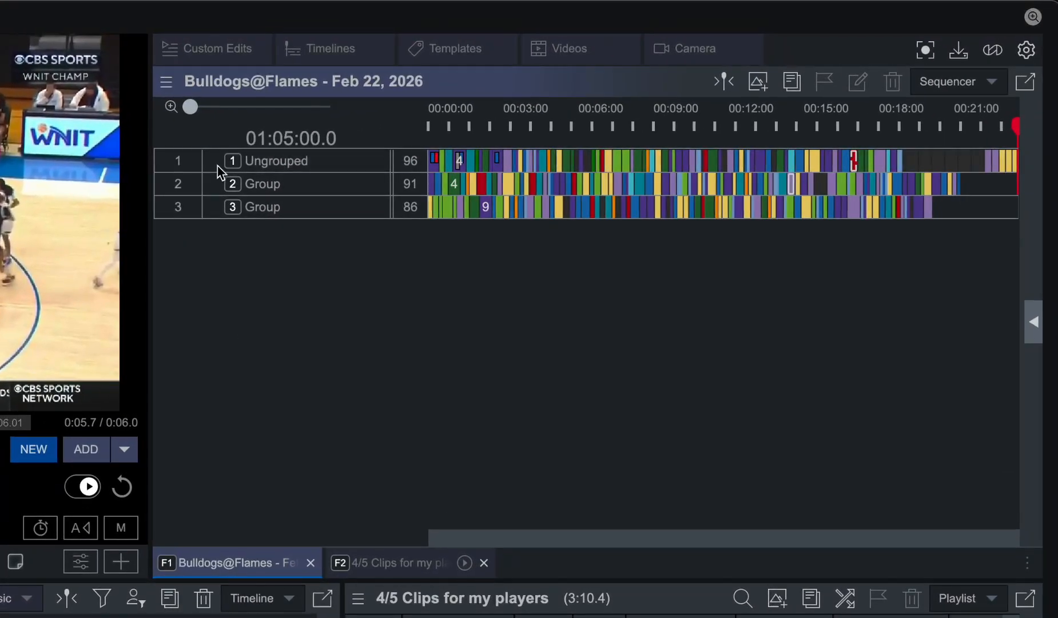
left_click(299, 39)
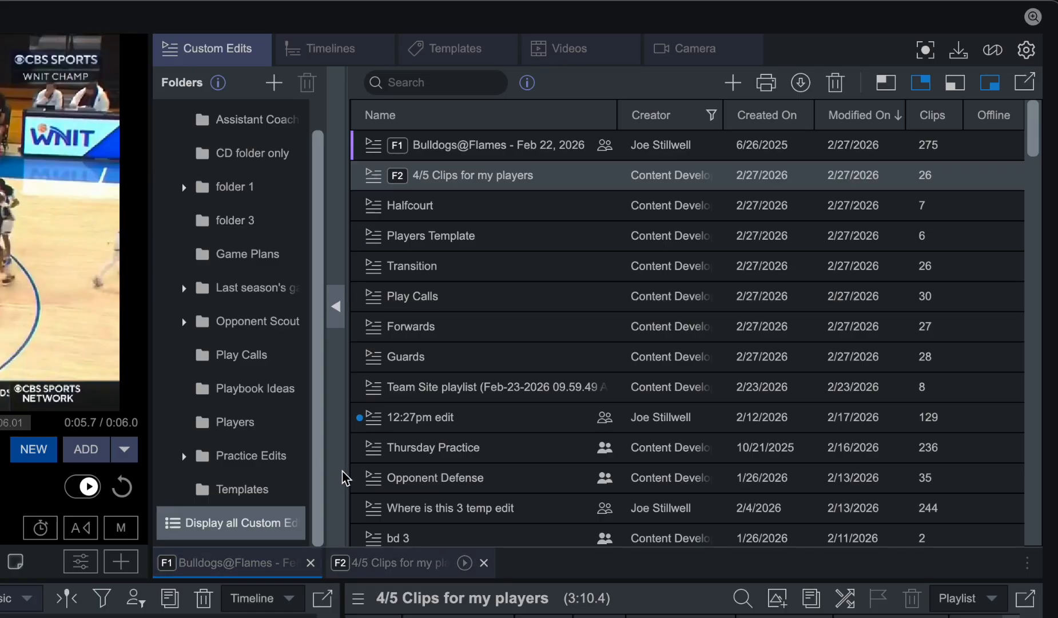
left_click(263, 493)
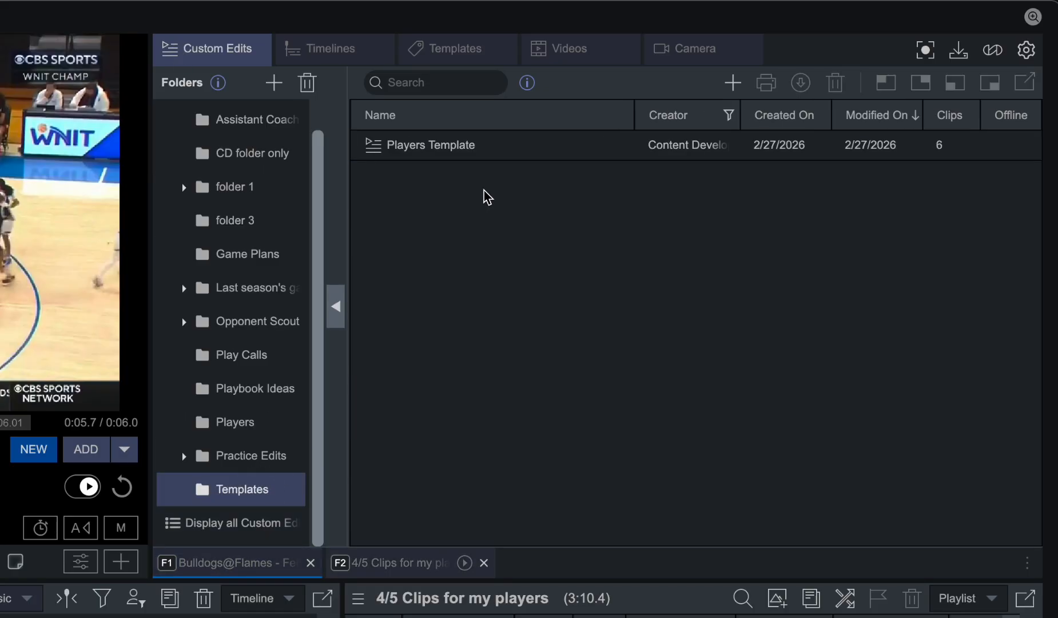
left_click(518, 154)
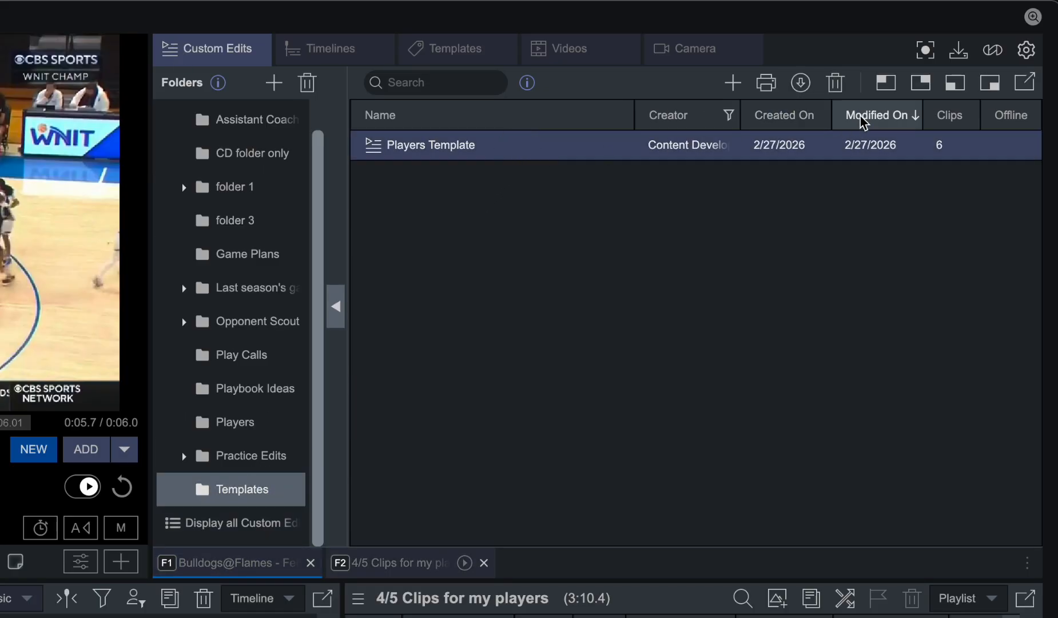
left_click(921, 83)
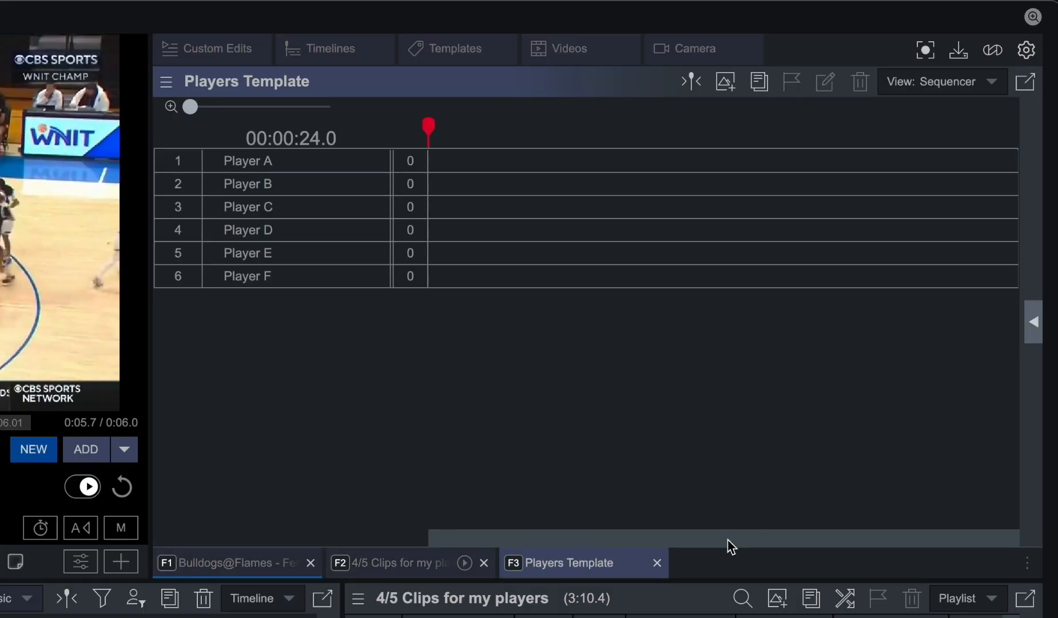
left_click(658, 562)
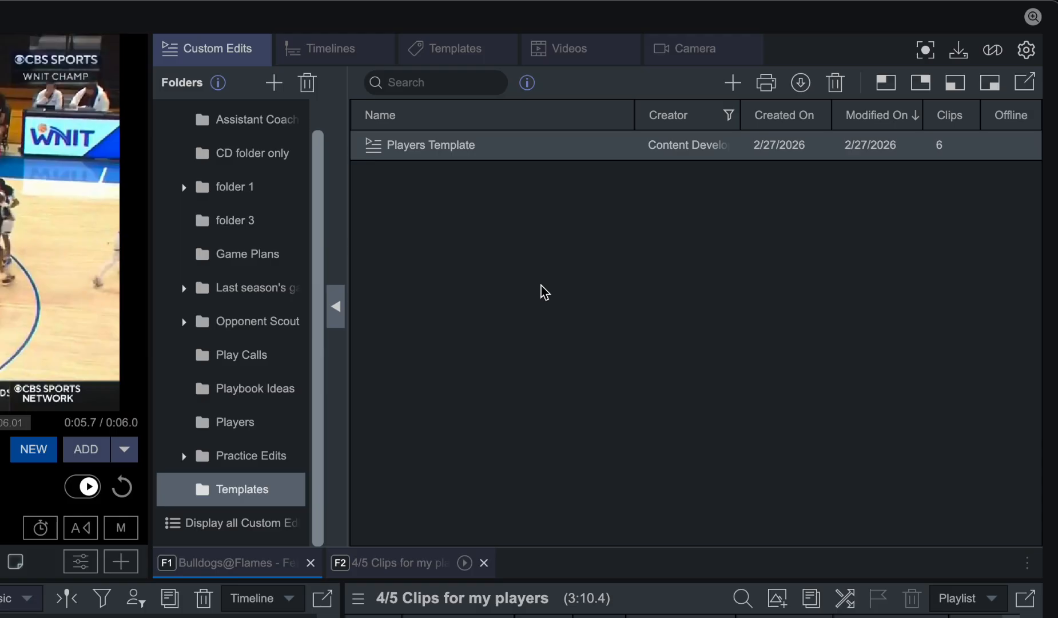
- Duplicate the Players Template custom edit in the Templates folder
right_click(514, 153)
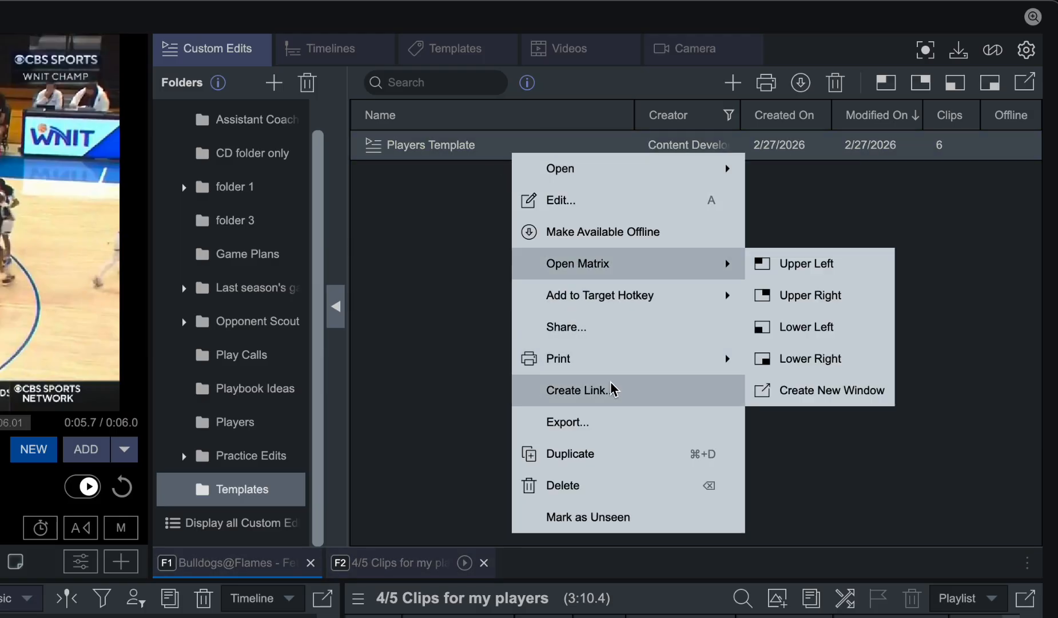
left_click(615, 450)
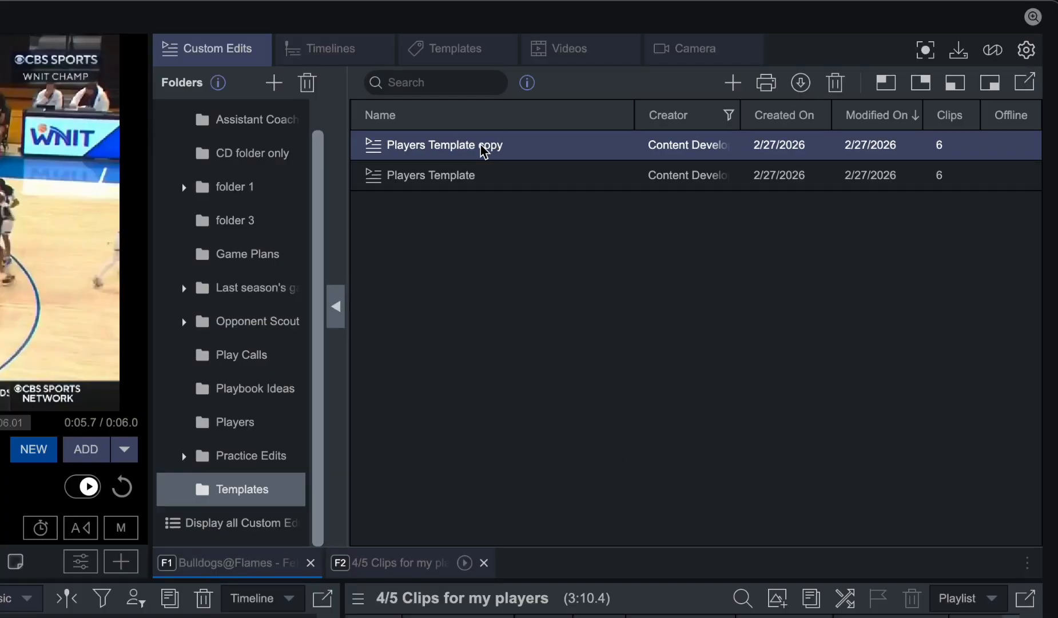
- Rename the duplicated Players Template as 2/27 game and move it into the Assistant Coach folder
left_click(469, 150)
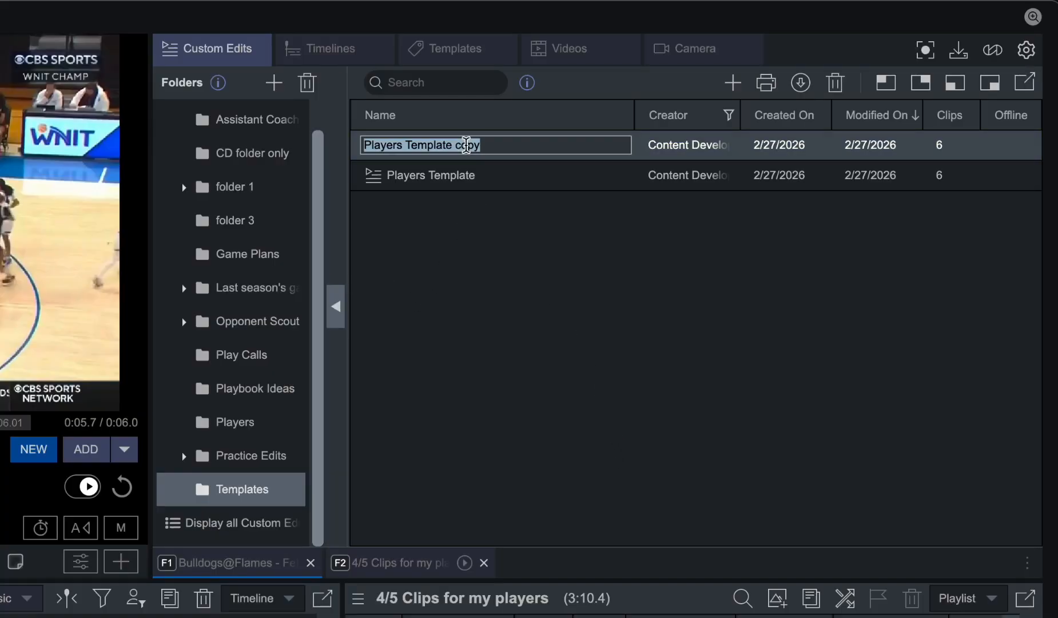
type("2/27 game")
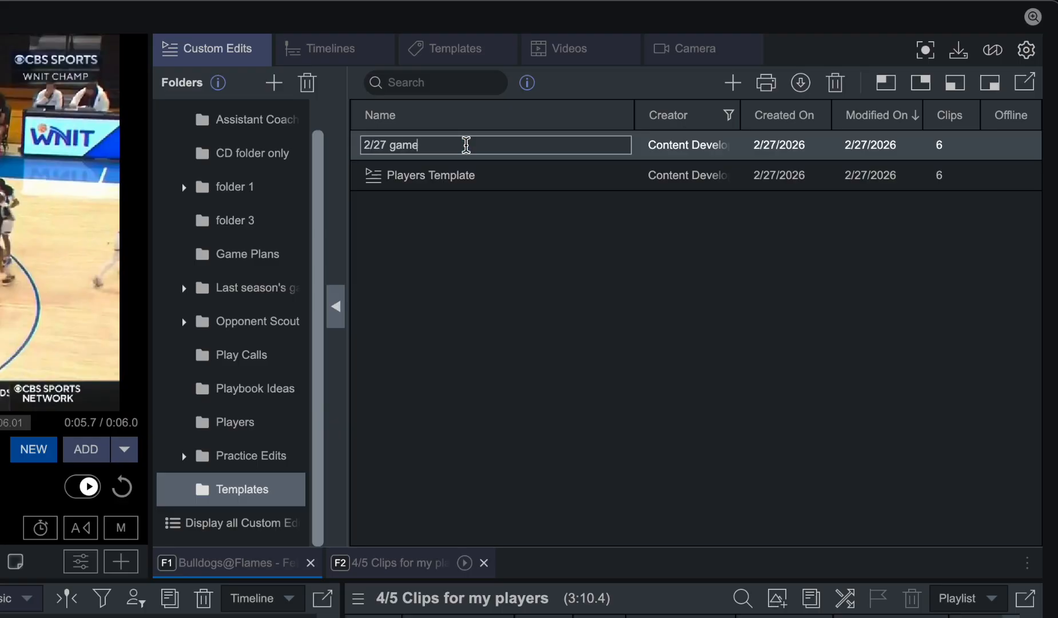
key("Return")
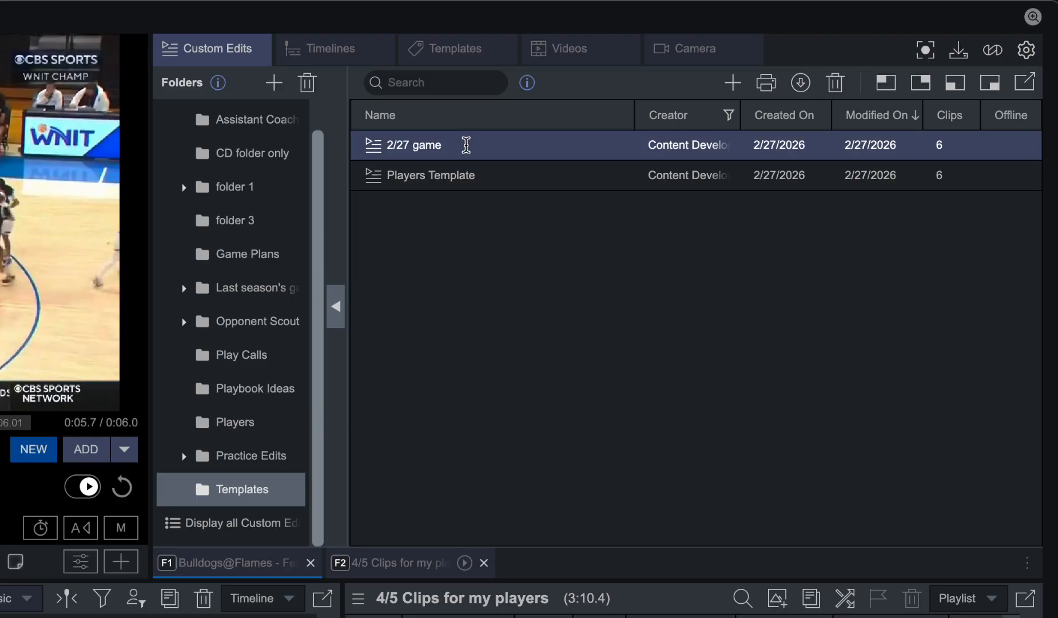
scroll(282, 203, "up", 1)
left_click_drag(398, 150, 255, 159)
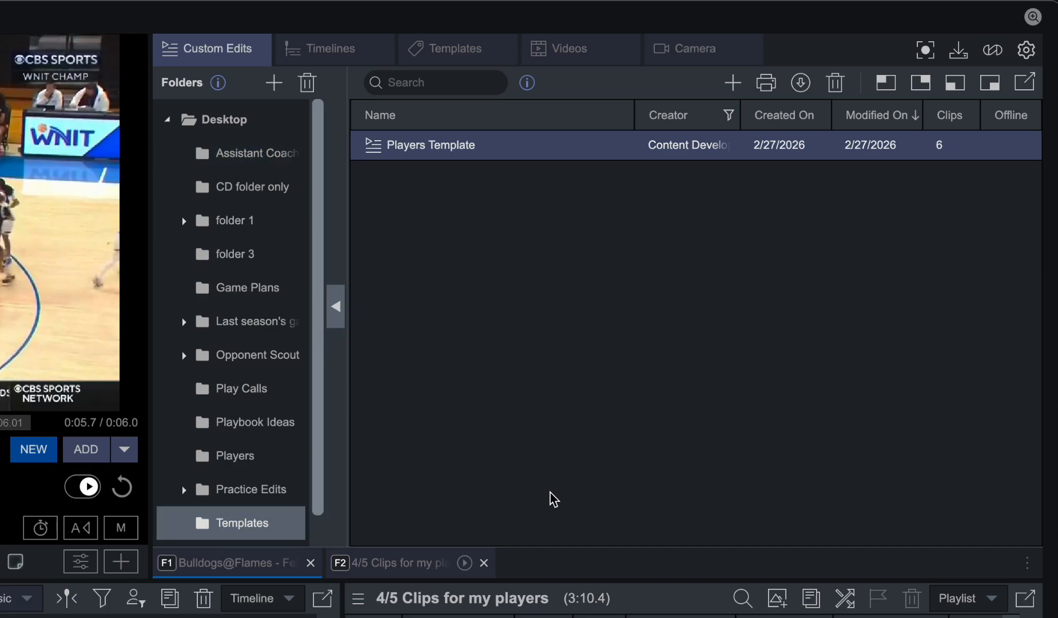
- Switch between the open Bulldogs@Flames and 4/5 Clips for my players edits, and set 4/5 Clips for my players as the target
left_click(399, 567)
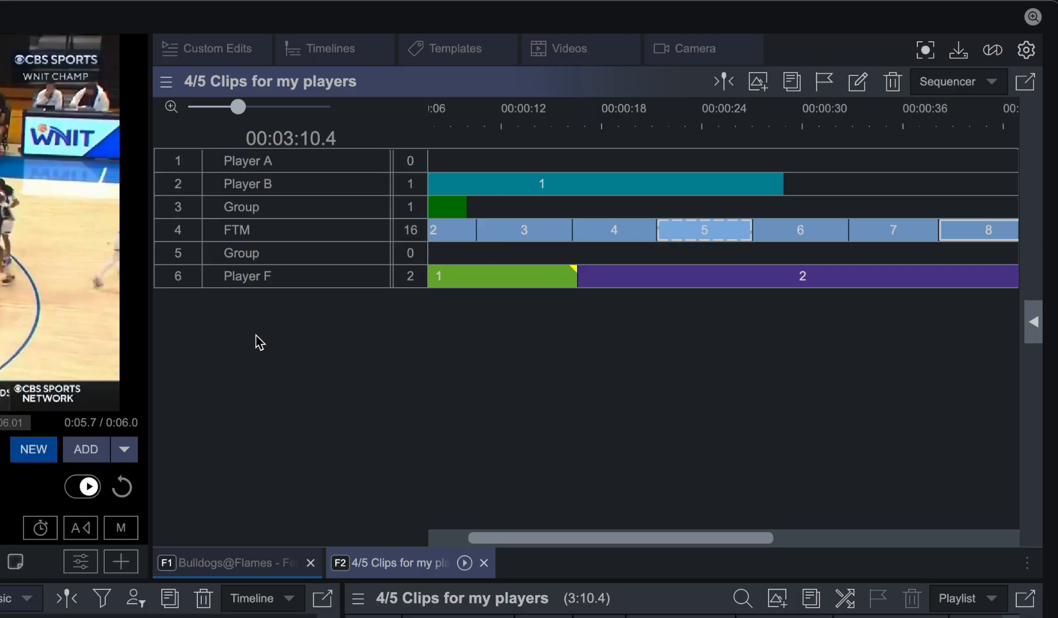
left_click(256, 563)
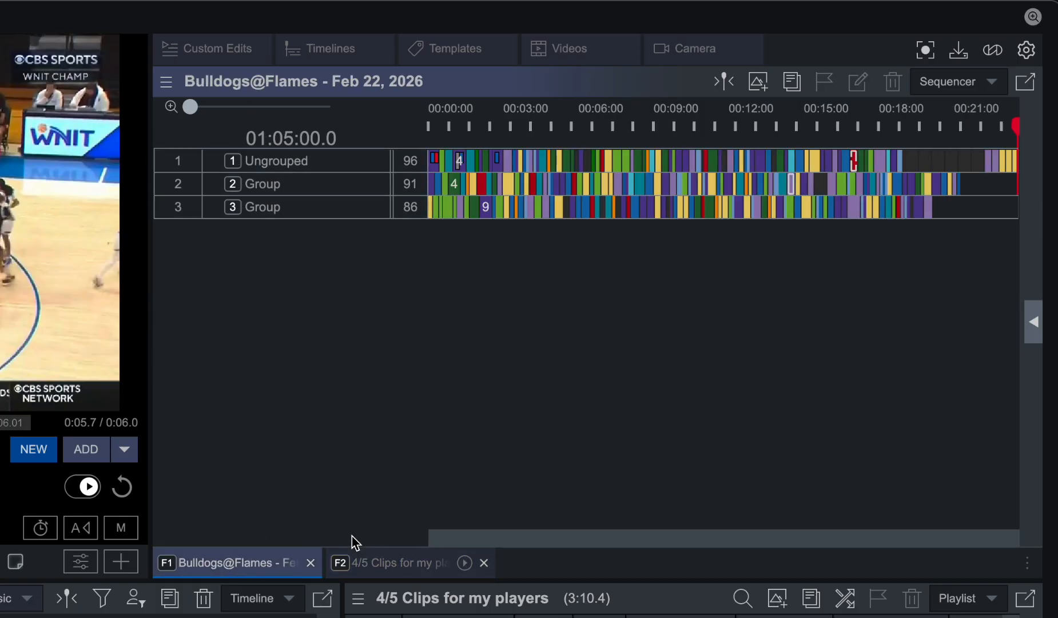
left_click(374, 565)
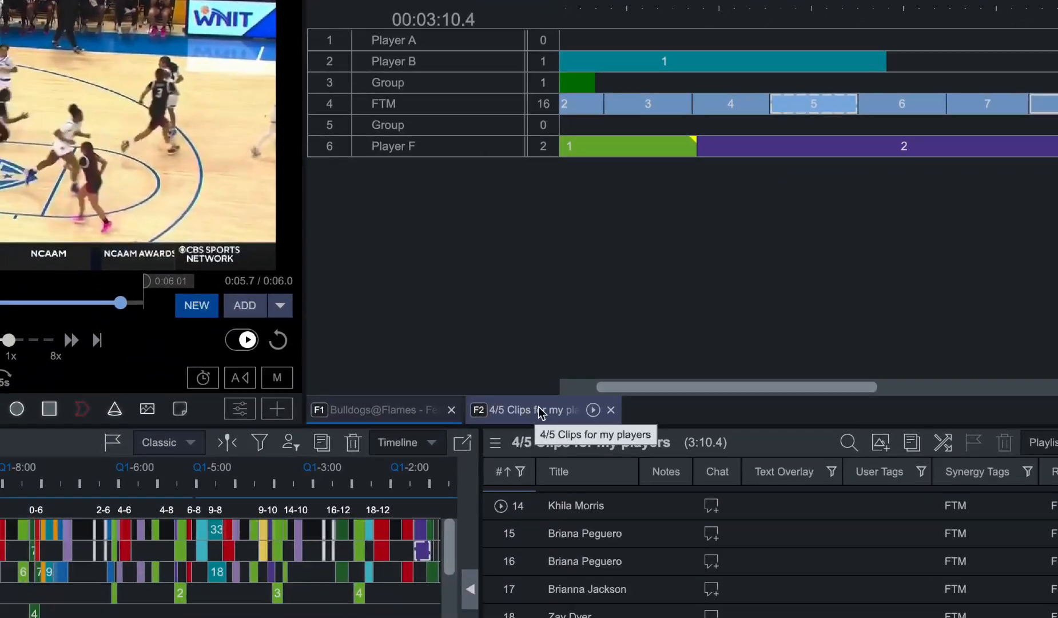
right_click(403, 564)
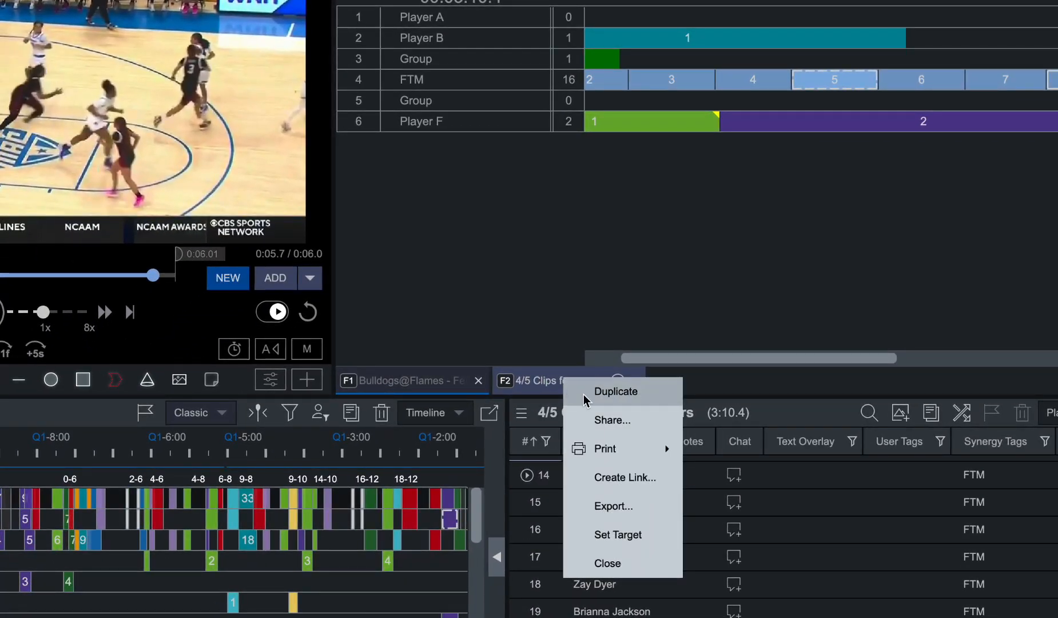
left_click(657, 541)
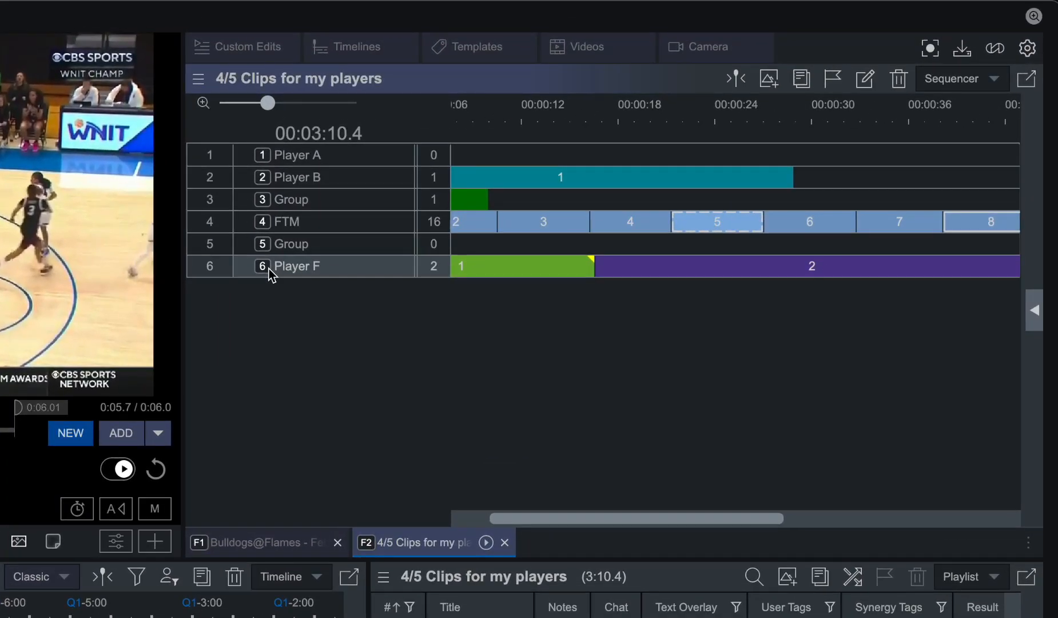
- Add clip 18 from the Defense row of the NIT Final timeline to group 5 of 4/5 Clips for my players
left_click_drag(556, 520, 433, 523)
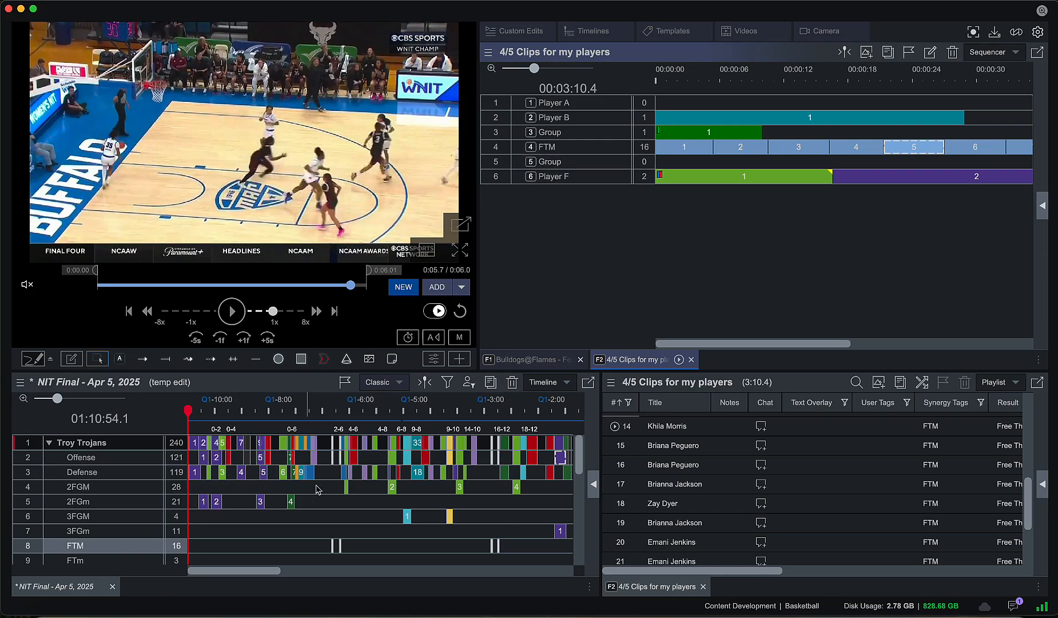
left_click(418, 477)
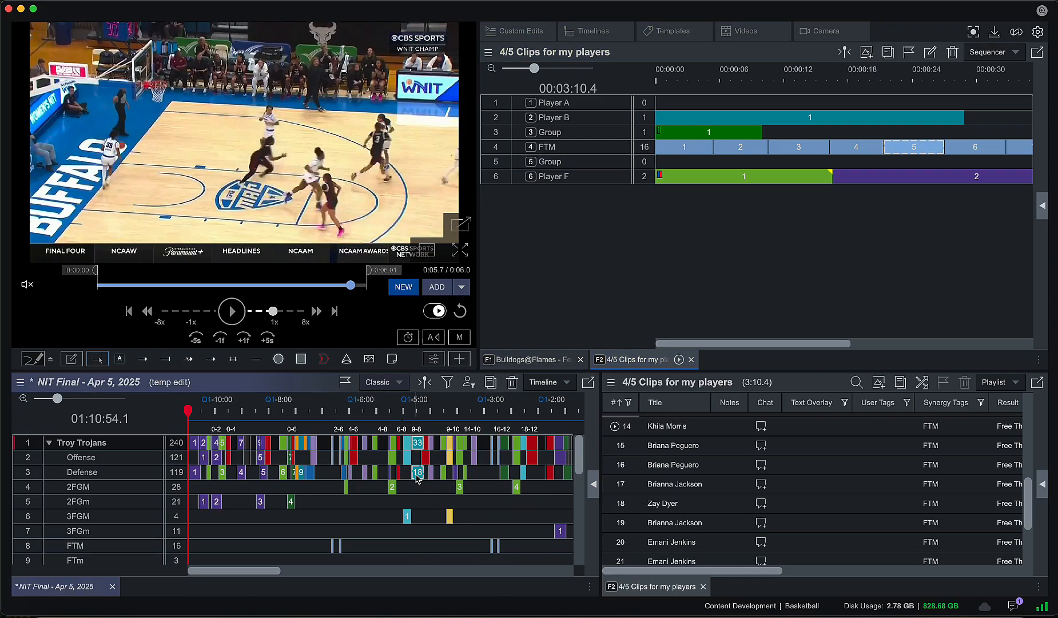
key("5")
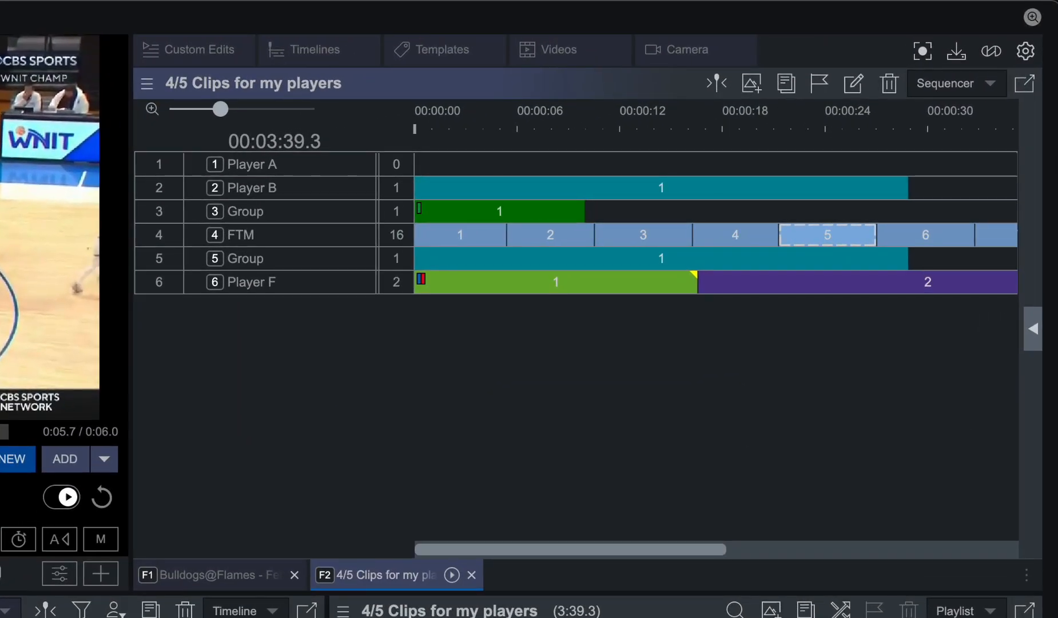